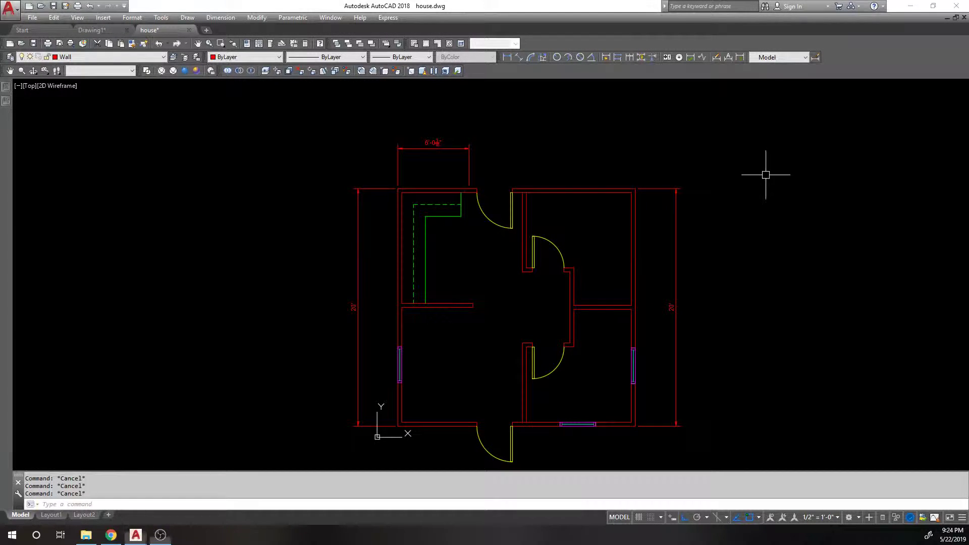
Step: Review the Model style's Fit placement options with D, leaving it on best fit text or arrows
text(d)
key(Return)
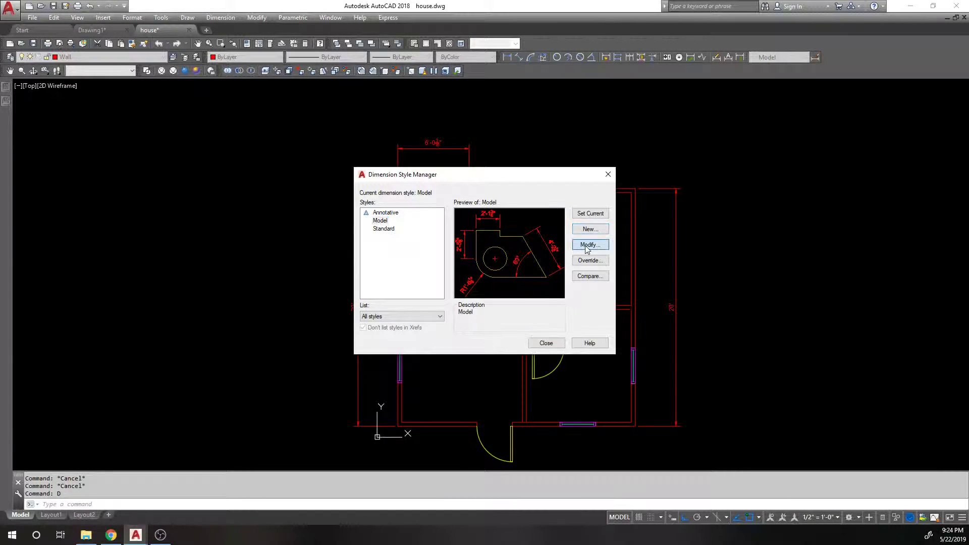
click(586, 249)
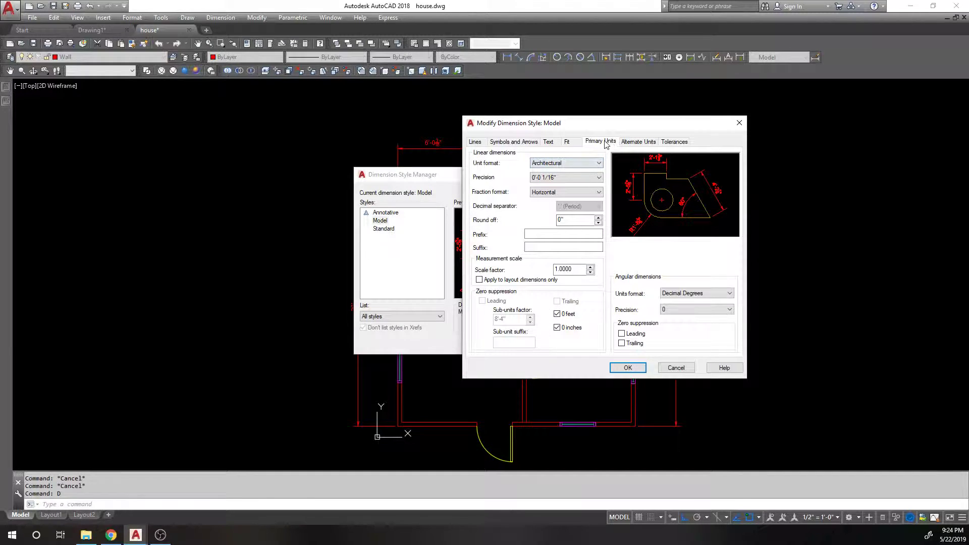
click(566, 142)
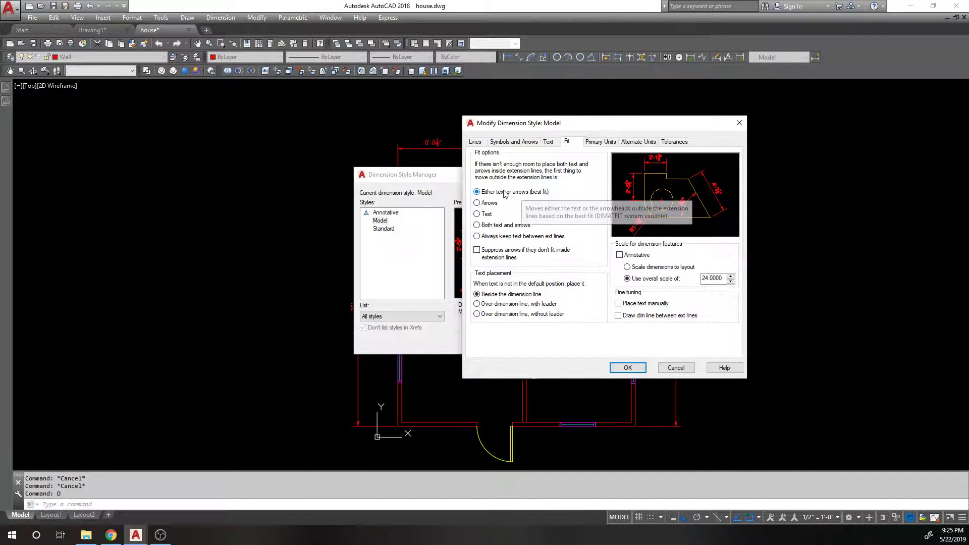
click(488, 215)
click(494, 231)
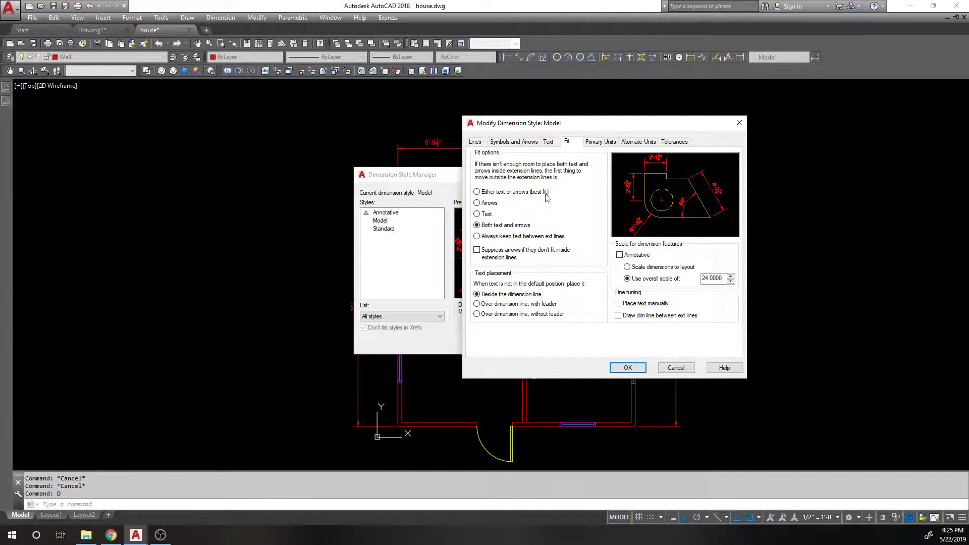
click(491, 237)
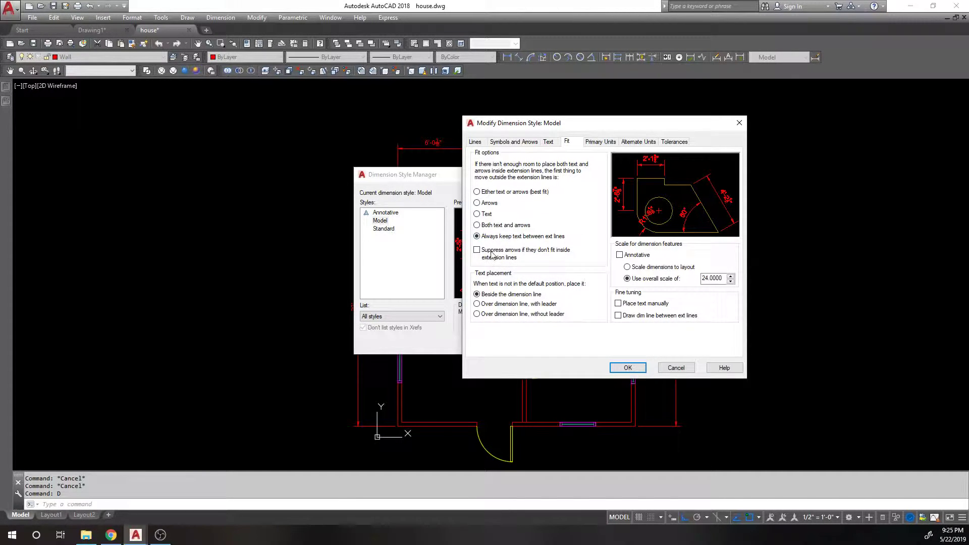
click(488, 253)
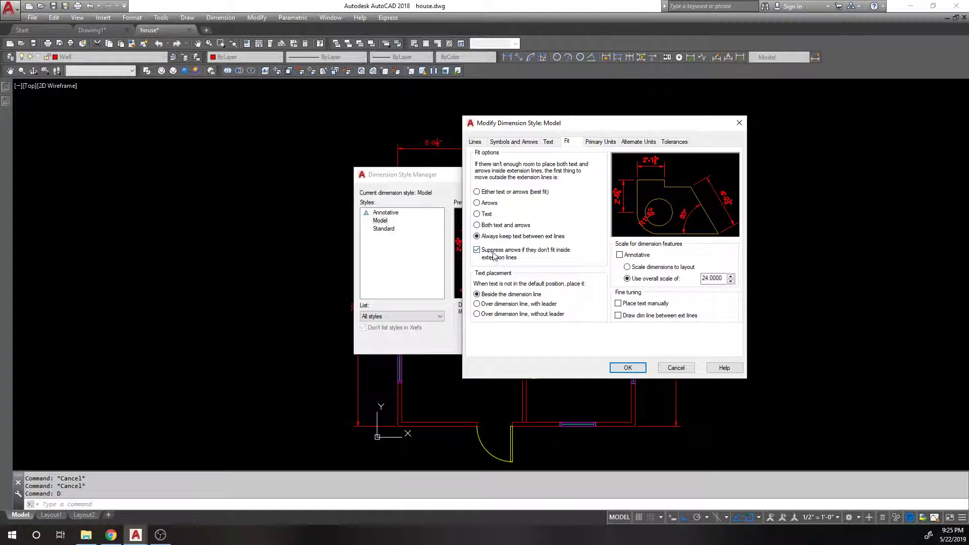
click(497, 255)
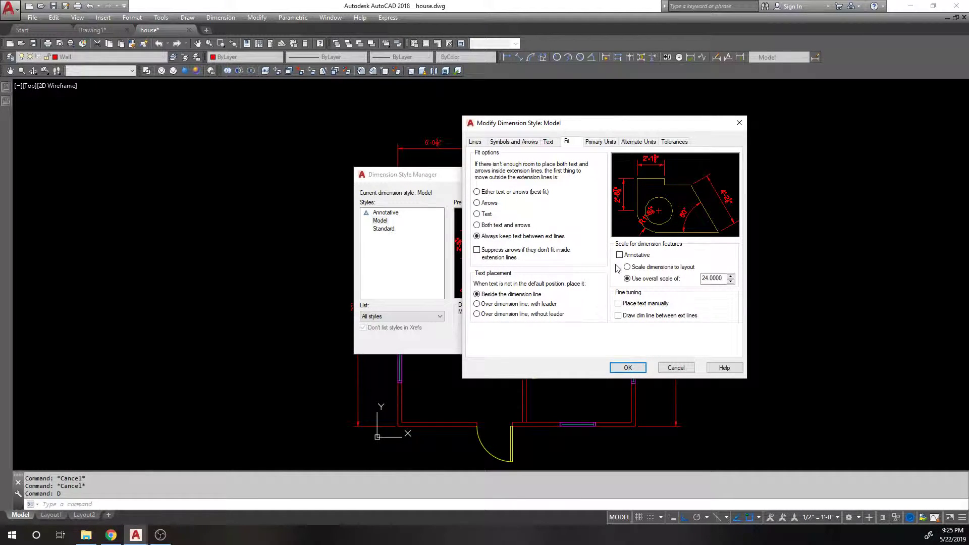
click(499, 192)
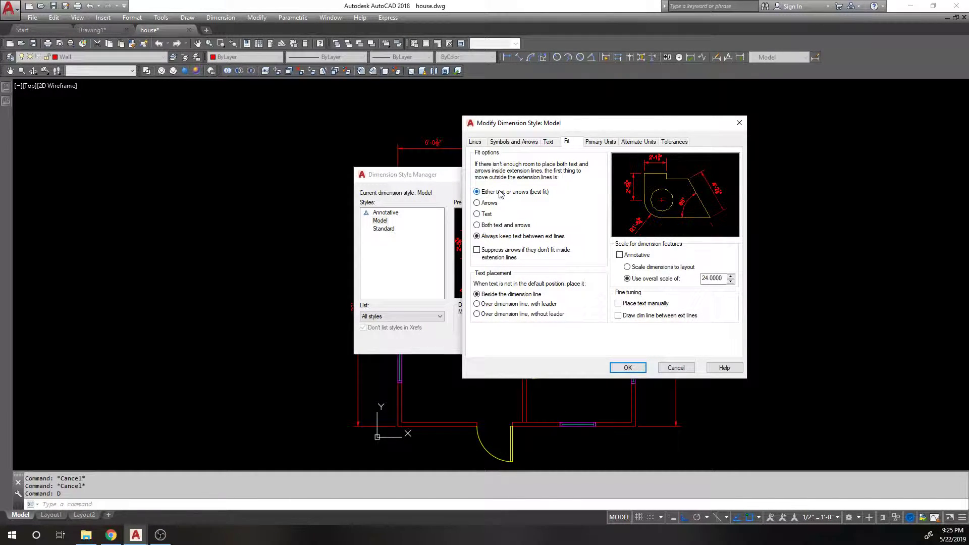
click(627, 368)
click(546, 344)
Step: Add a 4" linear dimension across the top wall's thickness, placed above the wall
middle_drag(613, 171, 529, 203)
scroll(529, 203, up, 5)
text(D)
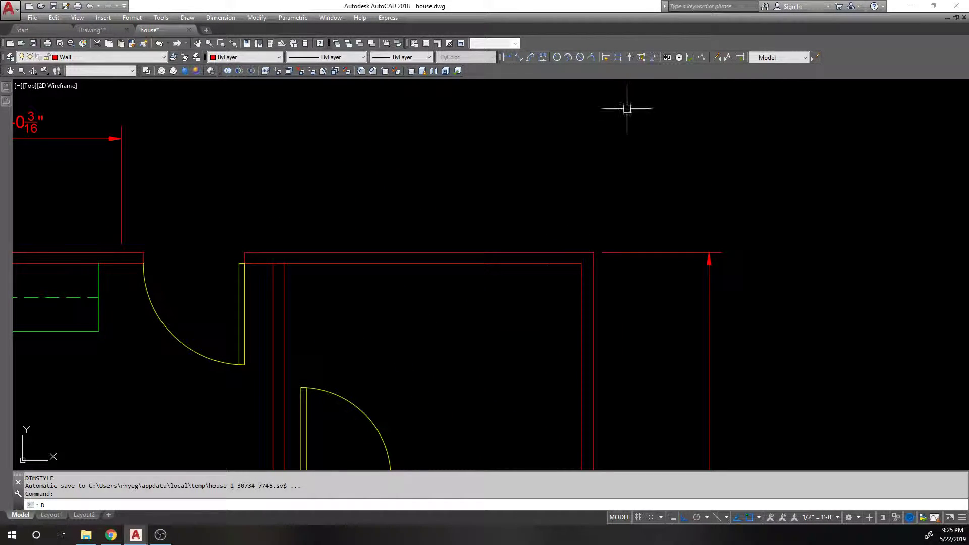
key(Escape)
click(506, 58)
click(581, 263)
click(593, 251)
middle_drag(590, 157, 550, 193)
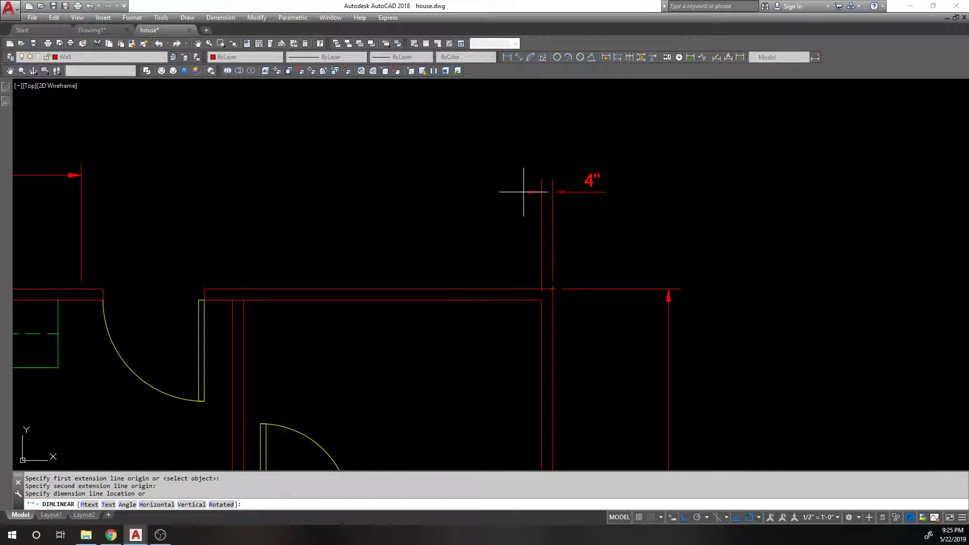
click(488, 193)
scroll(487, 191, up, 3)
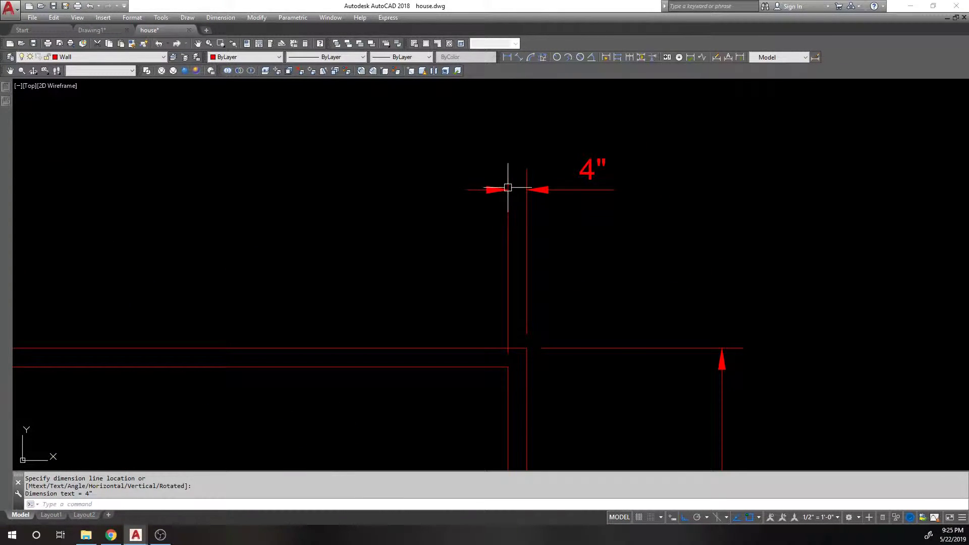
scroll(508, 190, up, 2)
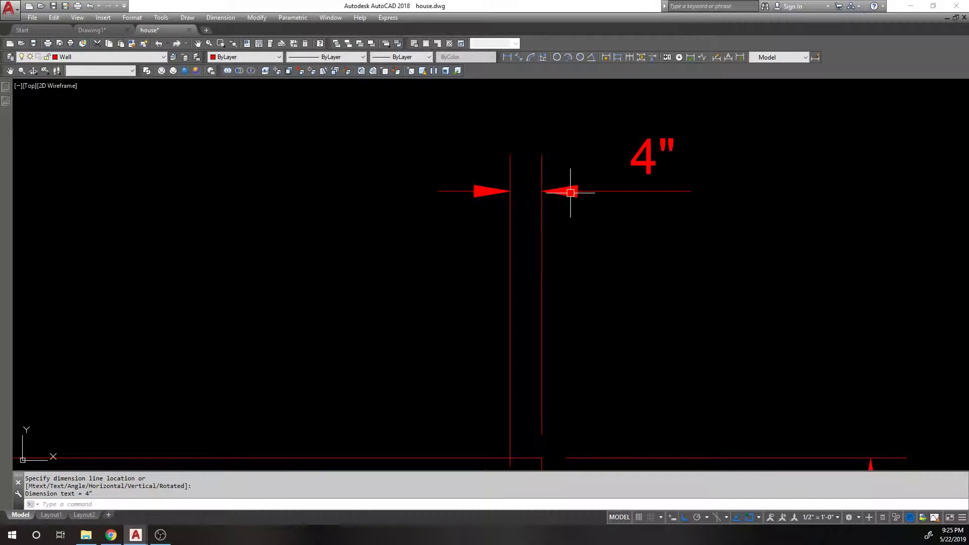
Step: Try grip-moving the 4" dimension's text, then cancel and deselect it
click(639, 152)
key(Escape)
click(642, 152)
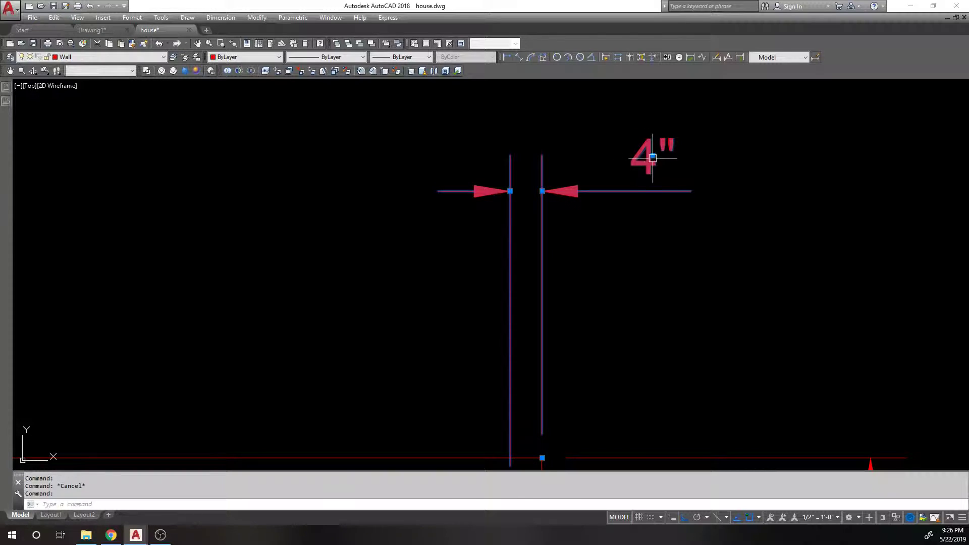
click(655, 156)
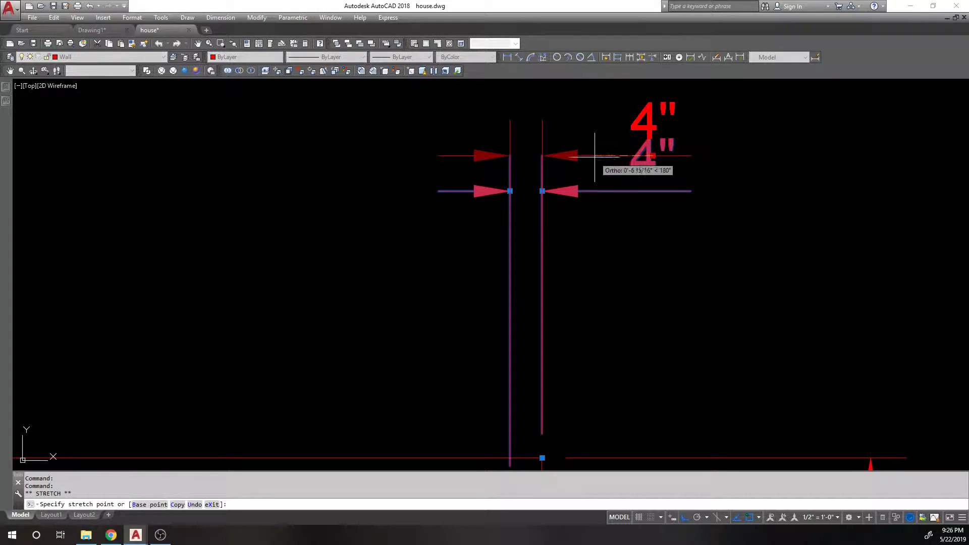
key(Escape)
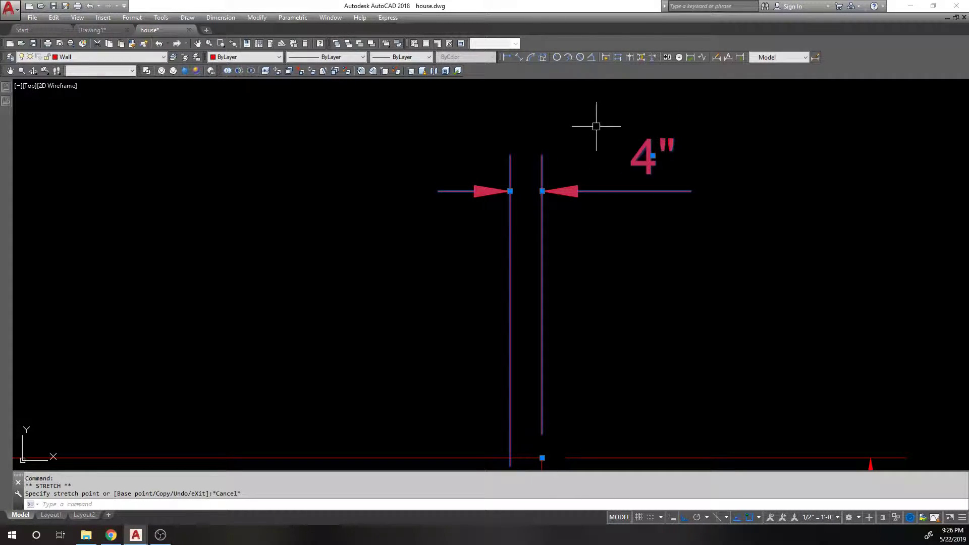
key(Escape)
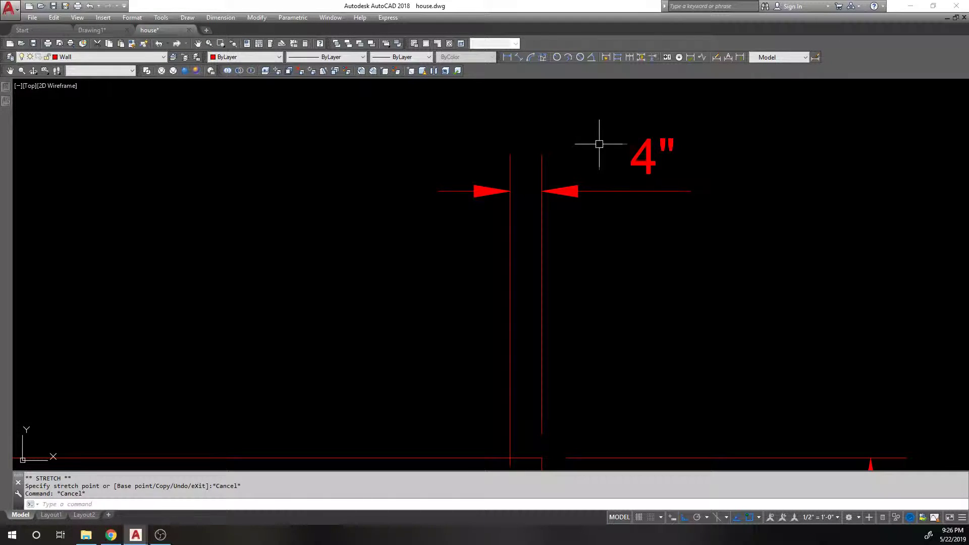
click(679, 131)
key(Escape)
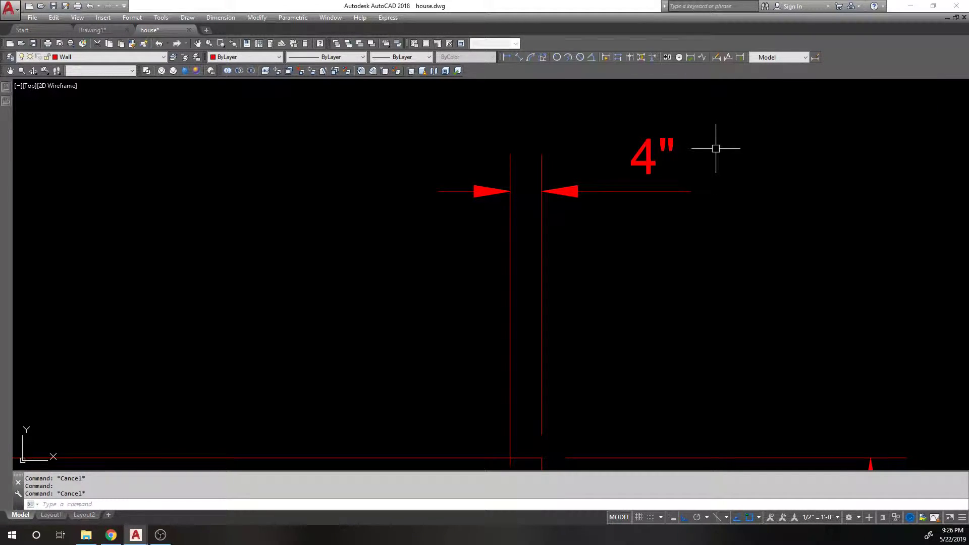
click(651, 158)
click(607, 150)
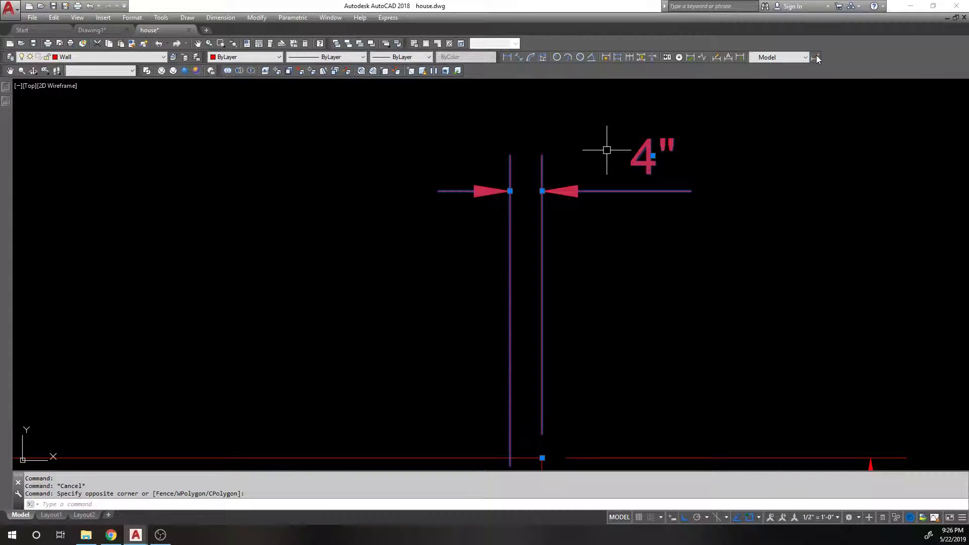
click(816, 58)
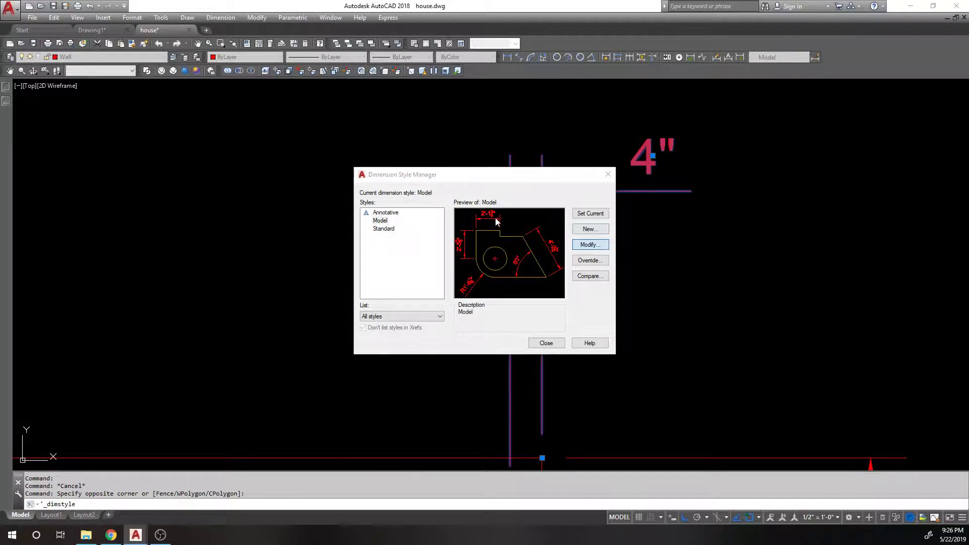
click(591, 244)
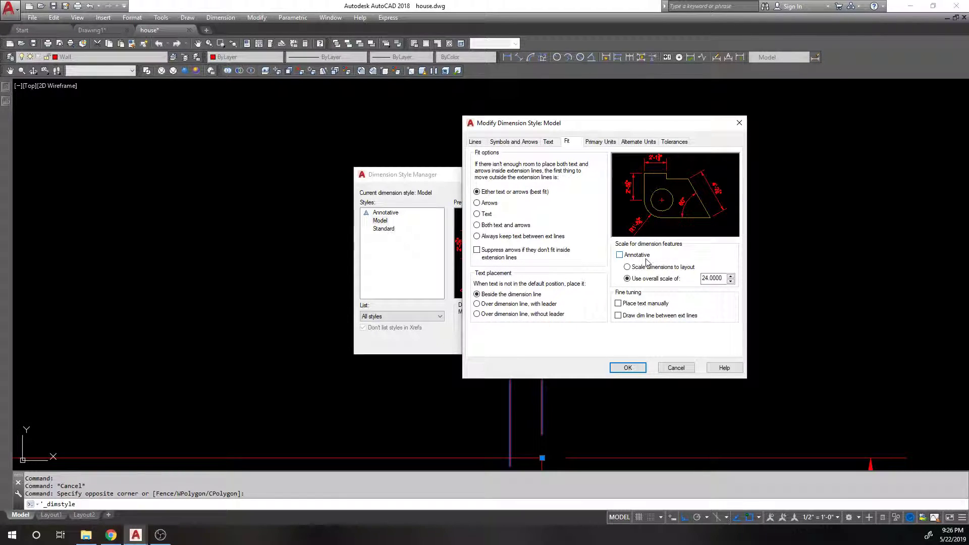
click(669, 366)
click(546, 344)
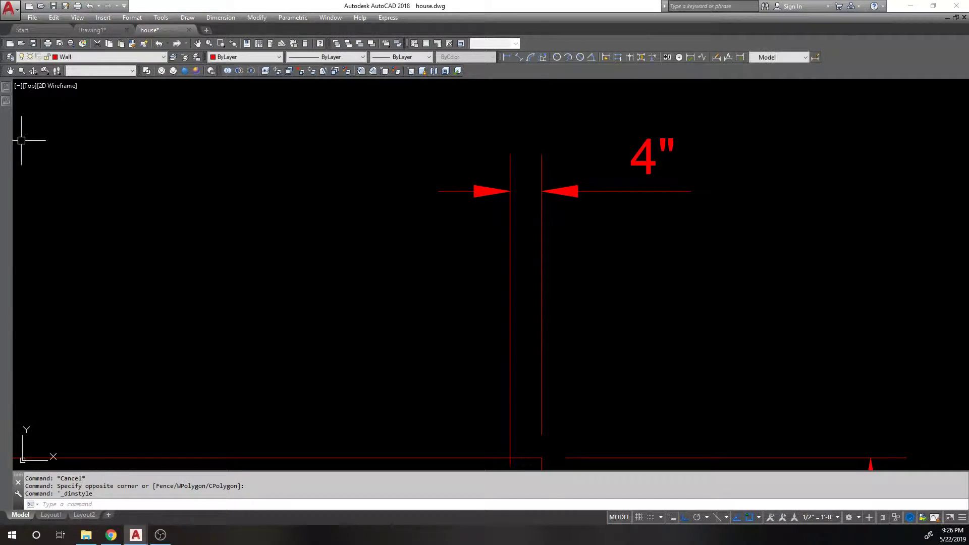
Step: Select the 4" dimension, turn Dim line forced on and keep Dim line inside on
mouse_move(6, 86)
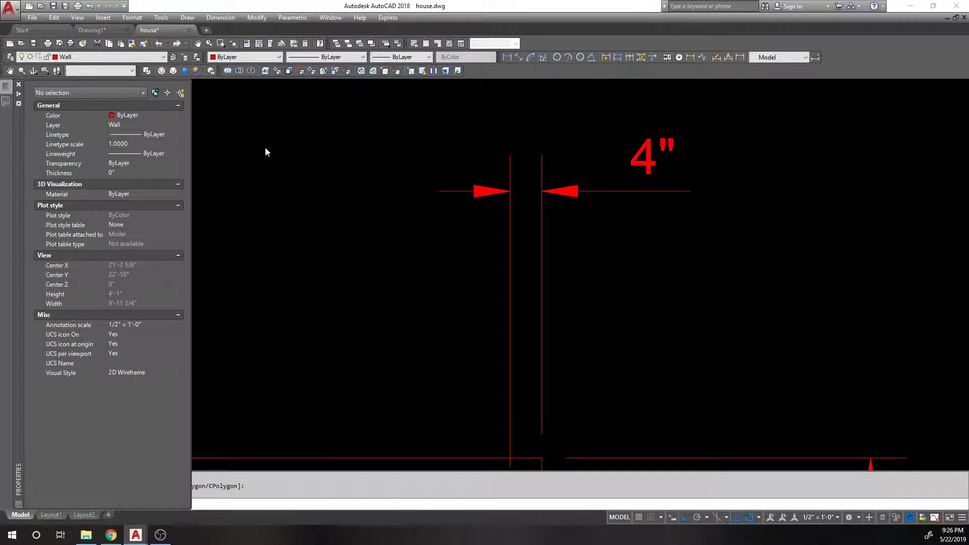
click(659, 205)
click(603, 158)
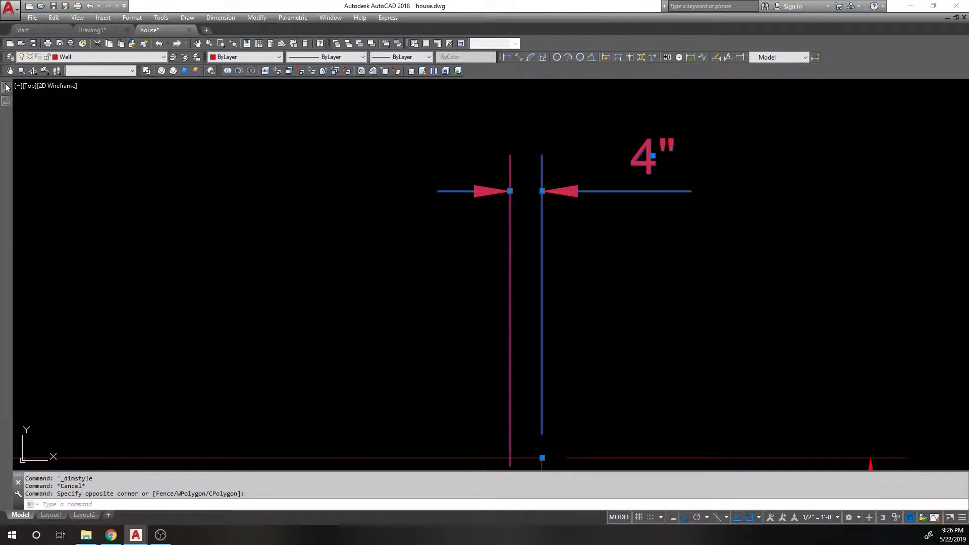
mouse_move(6, 87)
scroll(32, 235, down, 12)
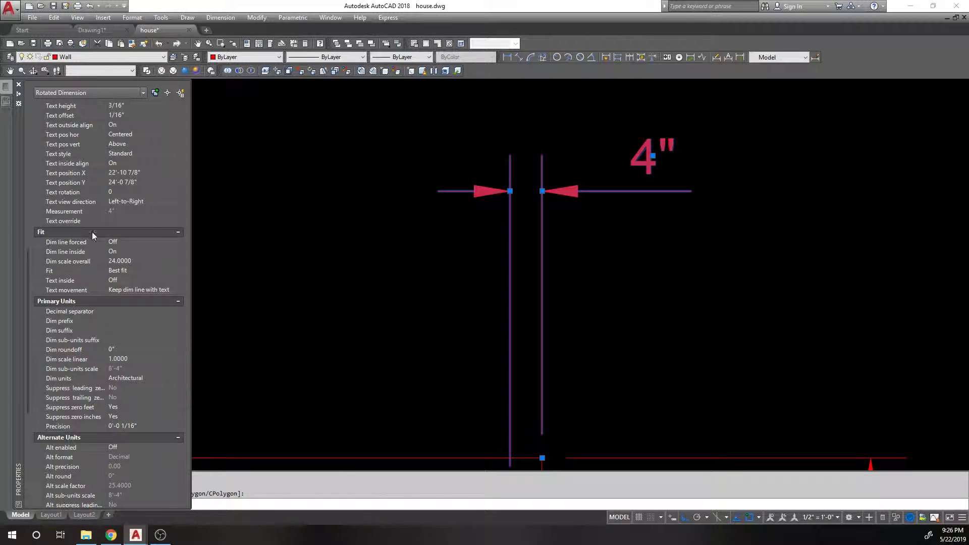
click(126, 246)
click(136, 240)
click(142, 260)
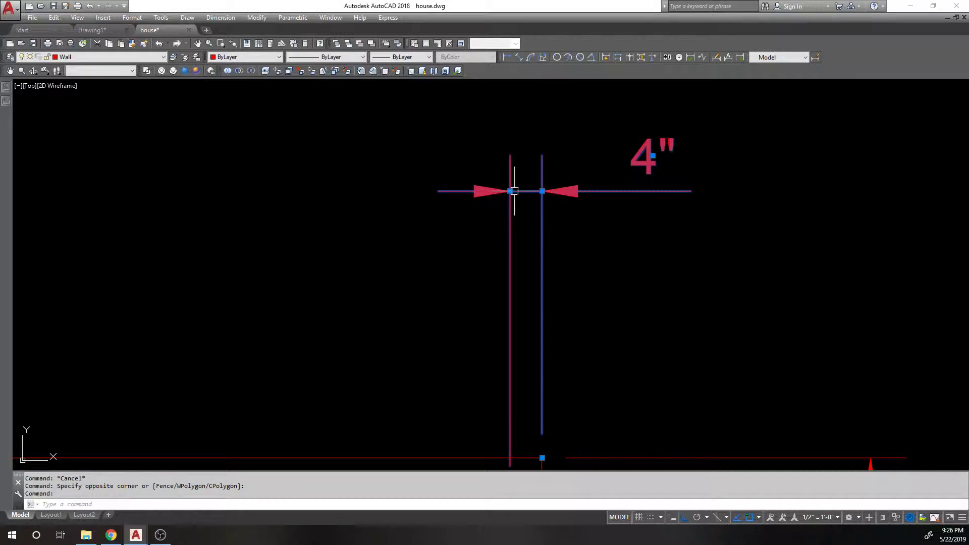
mouse_move(6, 104)
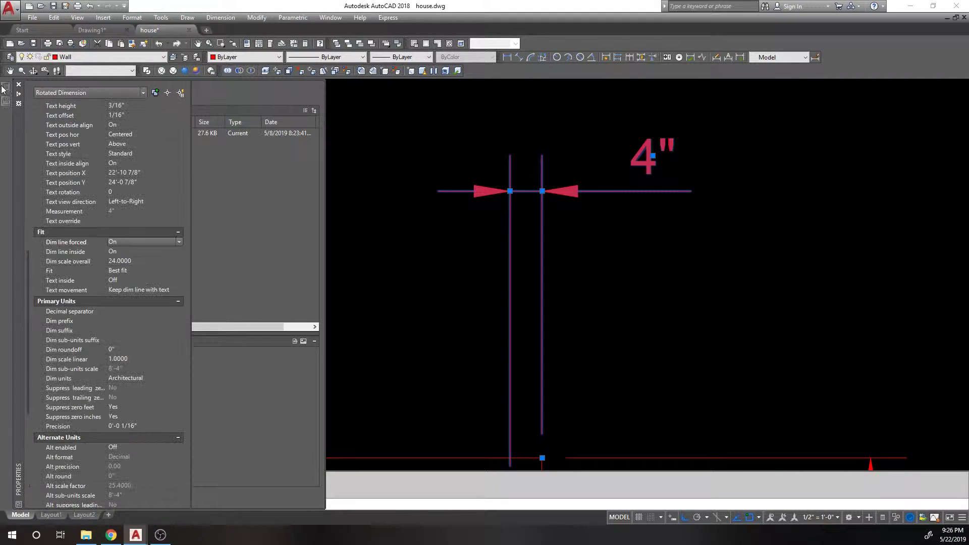
click(136, 253)
click(129, 250)
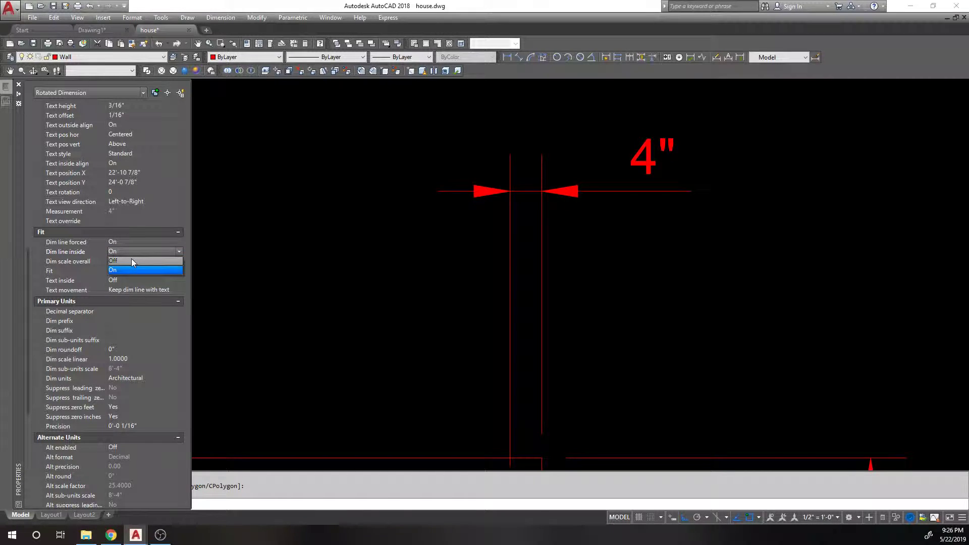
click(132, 258)
click(140, 251)
click(139, 272)
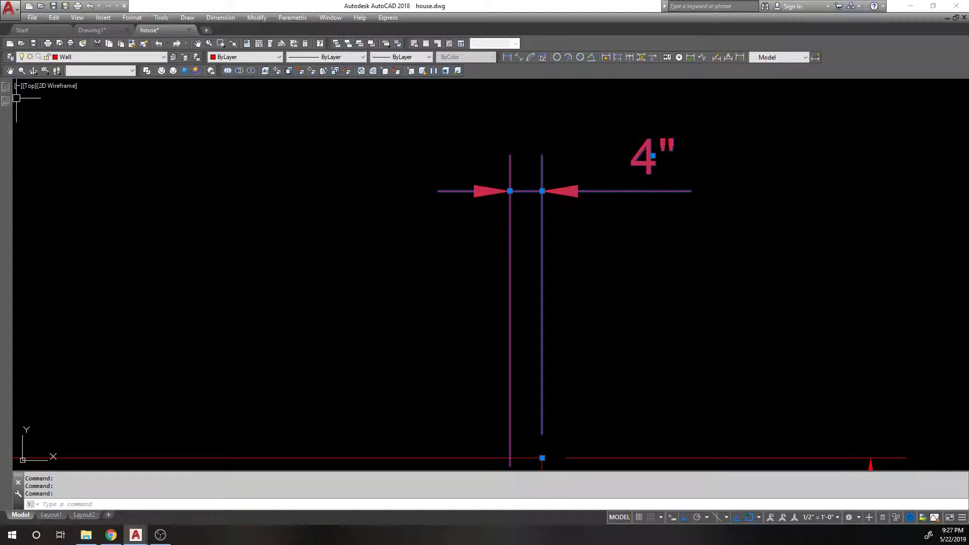
mouse_move(6, 87)
Step: Try the Text and Arrows, Arrows only and Text only fit options, ending on Best fit
click(128, 261)
click(137, 269)
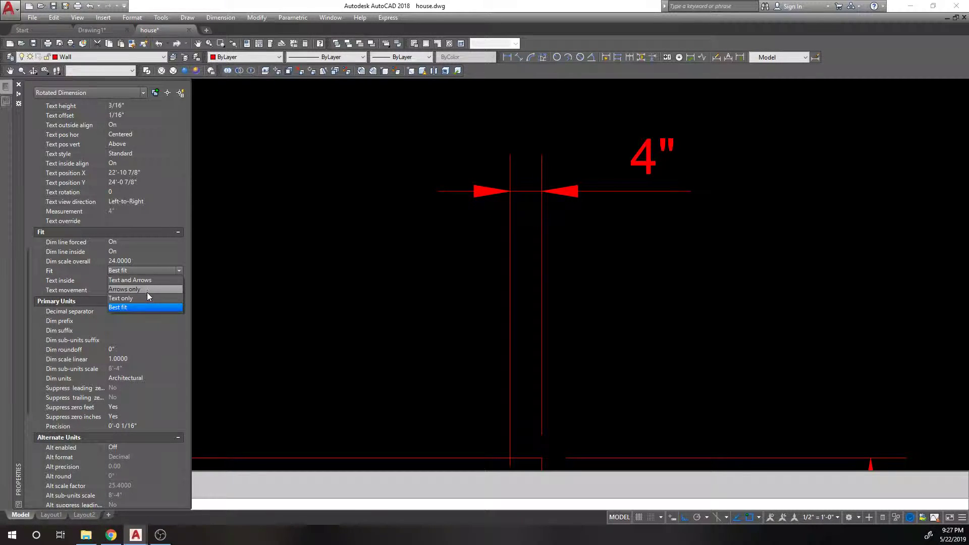
click(151, 279)
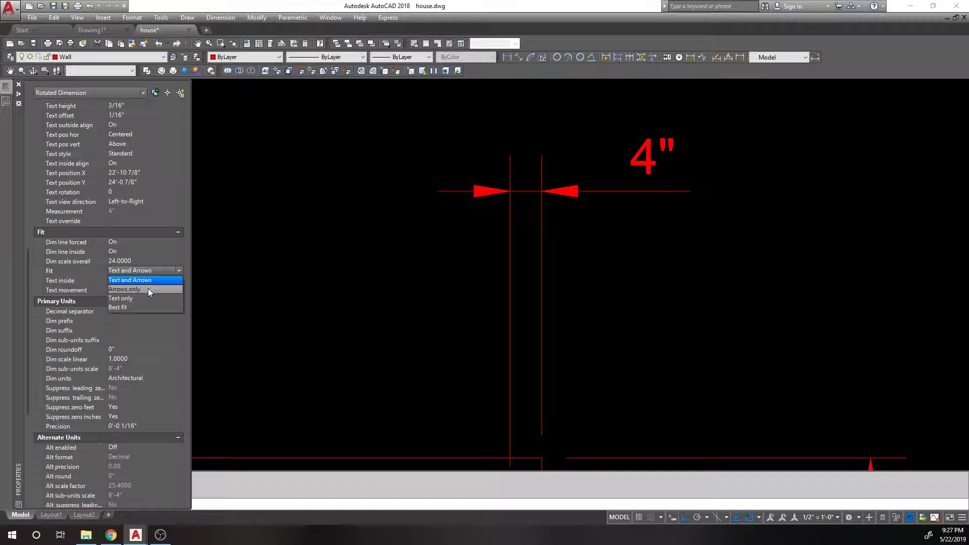
click(147, 289)
click(149, 299)
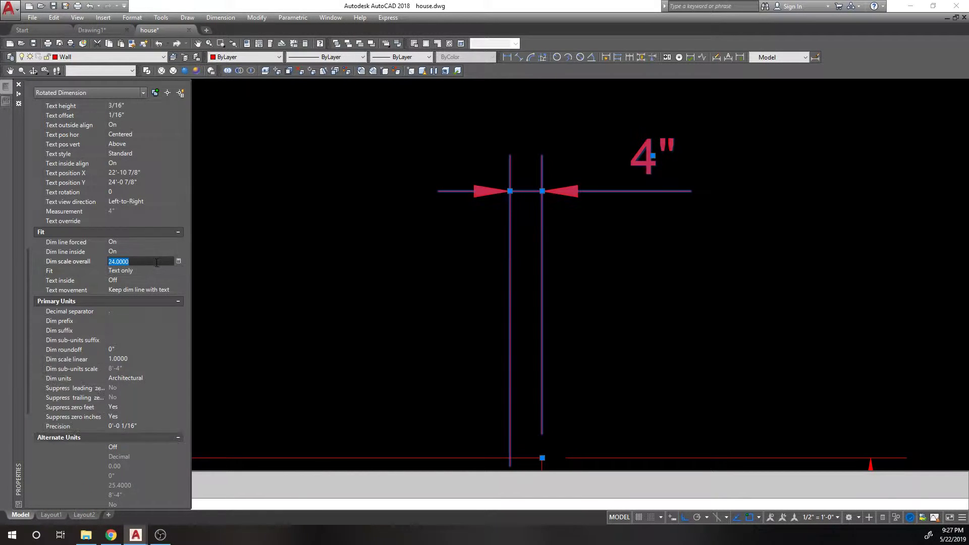
click(154, 269)
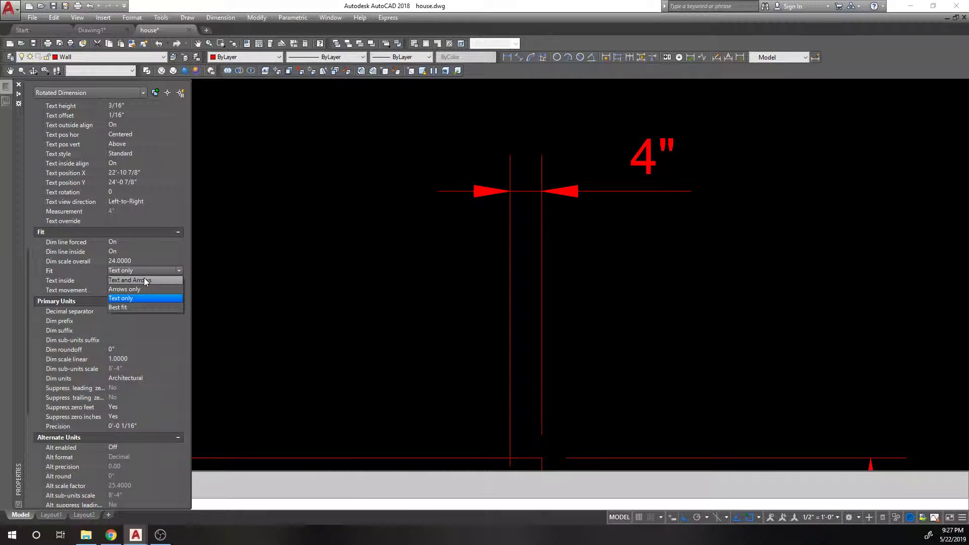
click(144, 278)
click(130, 272)
click(137, 299)
Step: Set Text inside to Off and Text movement to 'Move text, no leader', keeping Best fit
click(18, 84)
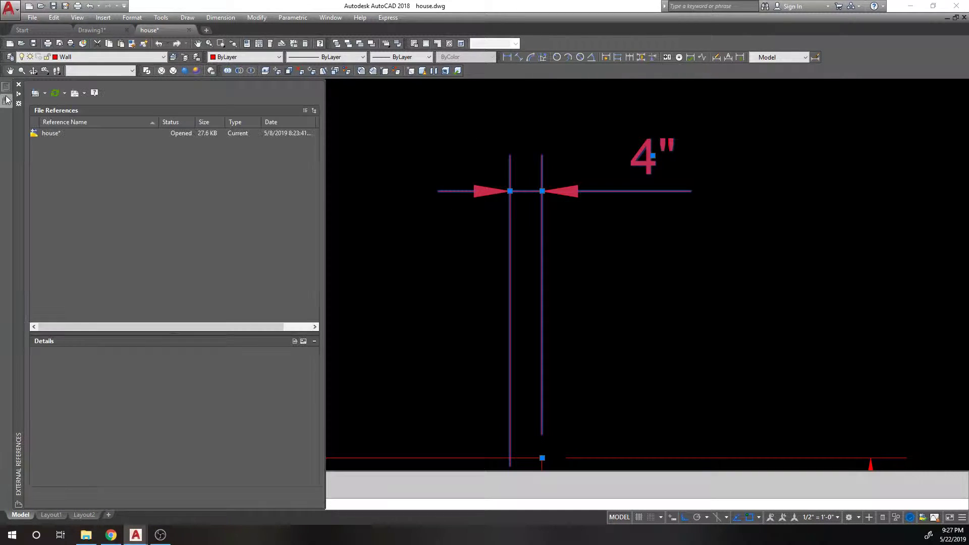
mouse_move(4, 86)
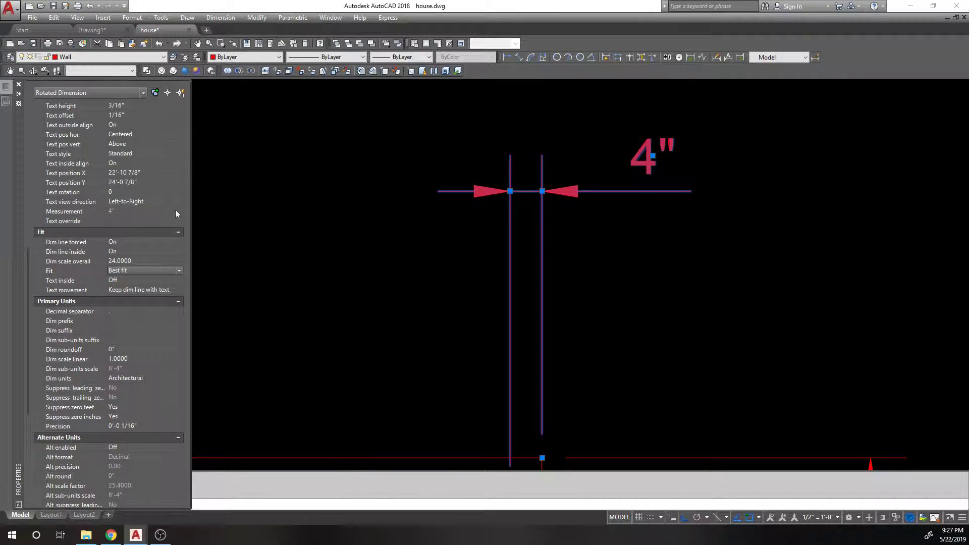
click(121, 280)
click(123, 279)
click(129, 287)
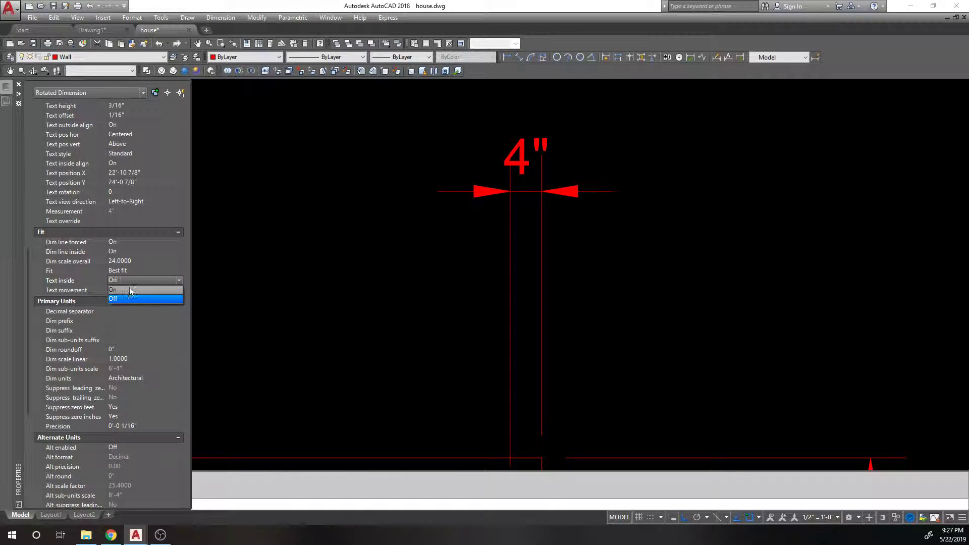
click(132, 280)
click(131, 295)
click(131, 289)
click(132, 289)
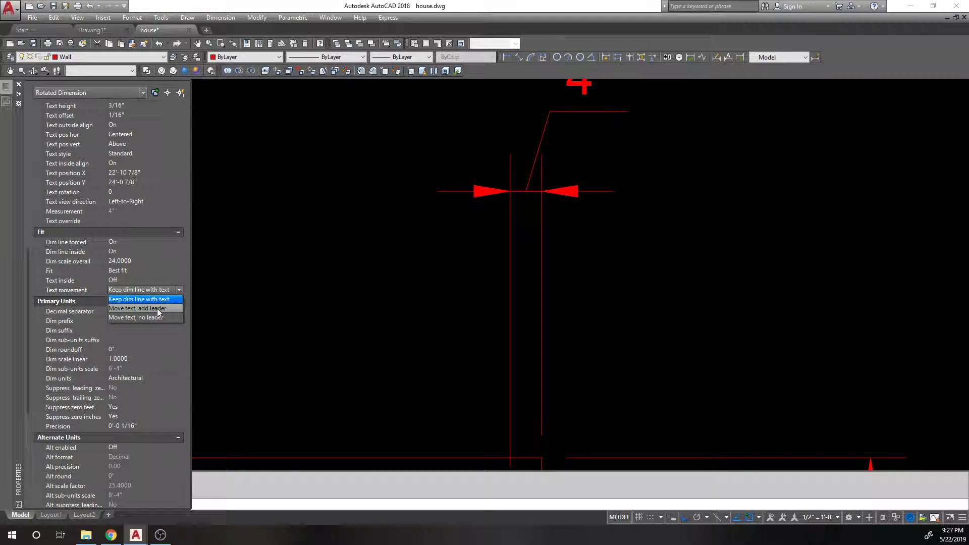
scroll(292, 353, down, 2)
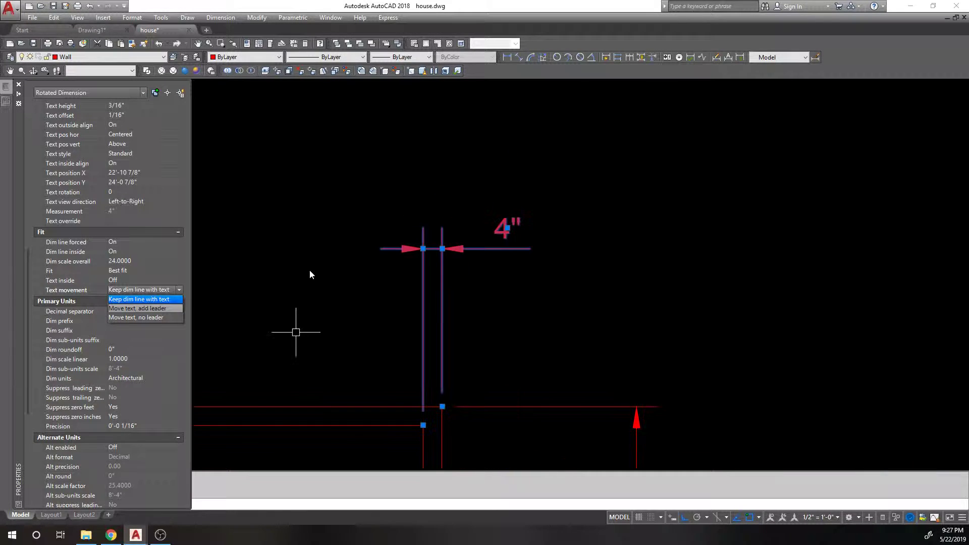
click(127, 317)
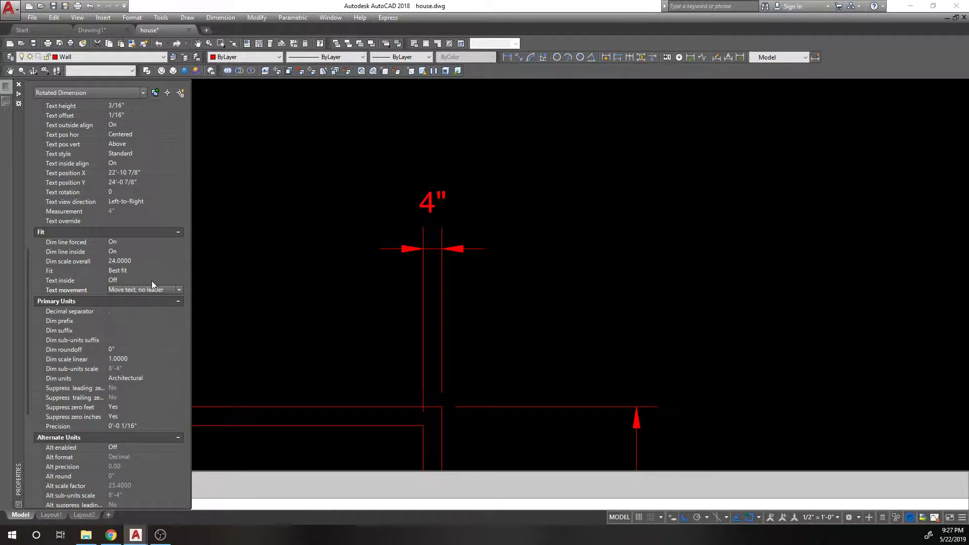
click(144, 270)
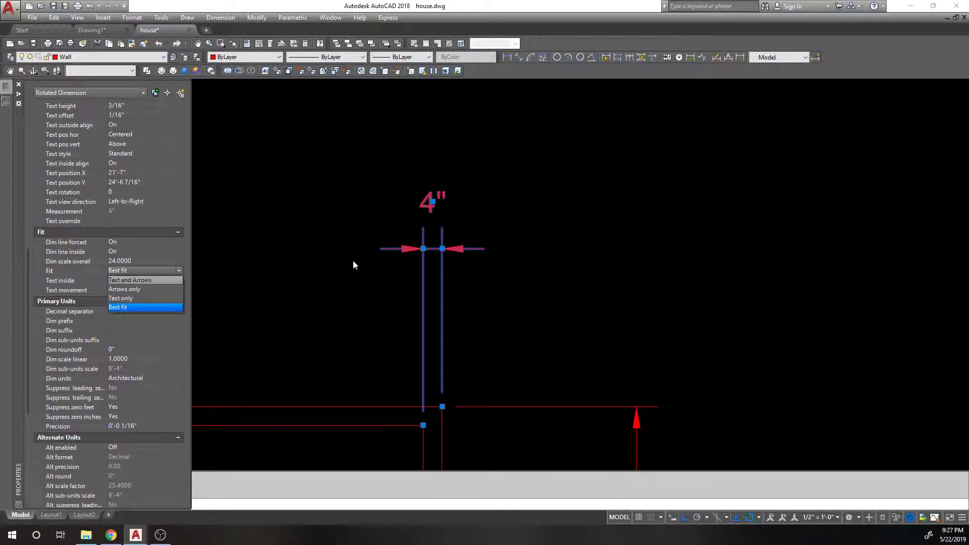
click(147, 278)
Step: Stretch the dimension's left extension point outward so it measures 1'-5 3/8"
key(ctrl+1)
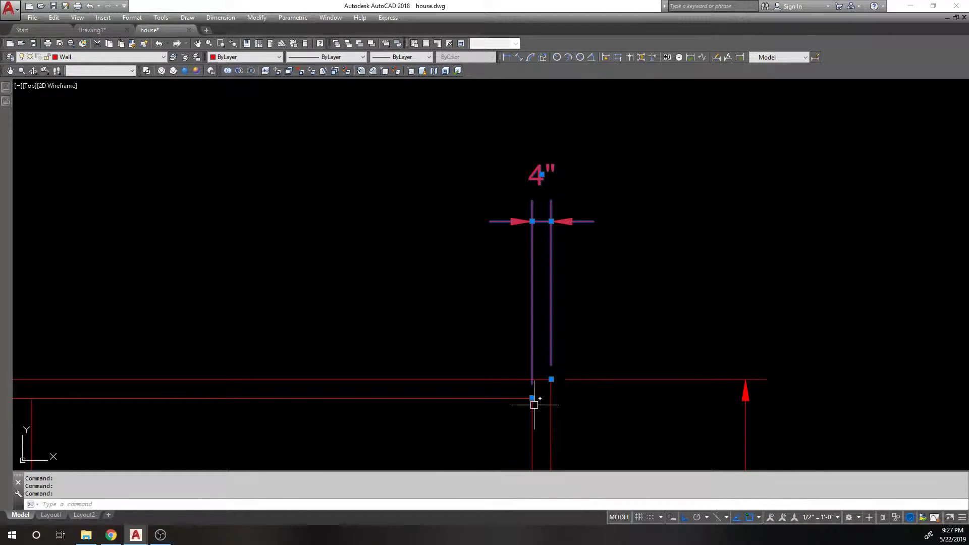
click(532, 398)
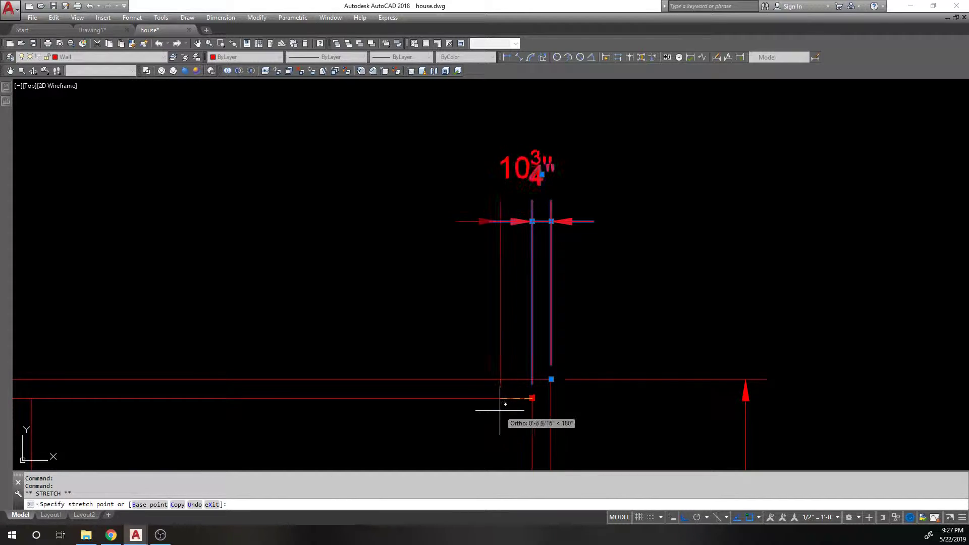
click(469, 422)
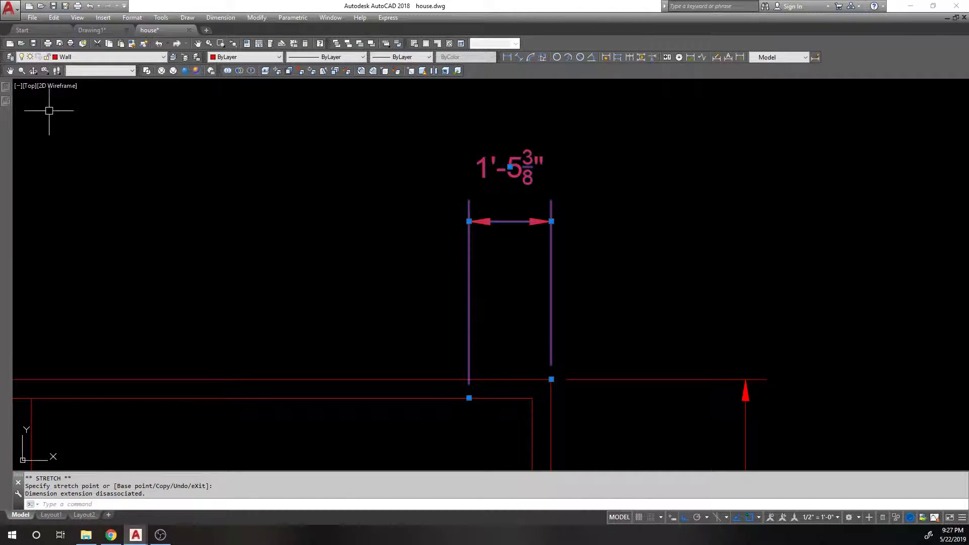
Step: Try Arrows only fit, then set Best fit with text movement 'Move text, no leader'
mouse_move(4, 107)
mouse_move(7, 87)
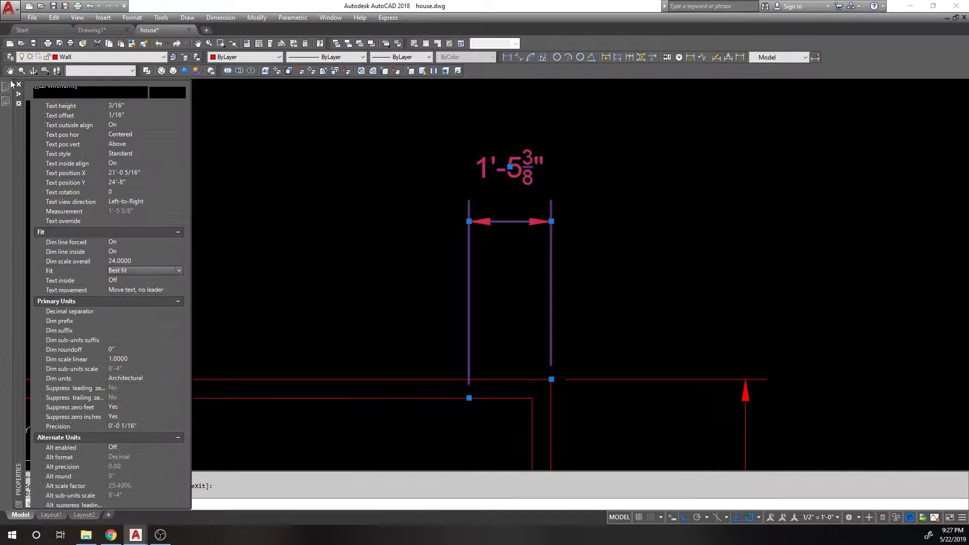
click(159, 271)
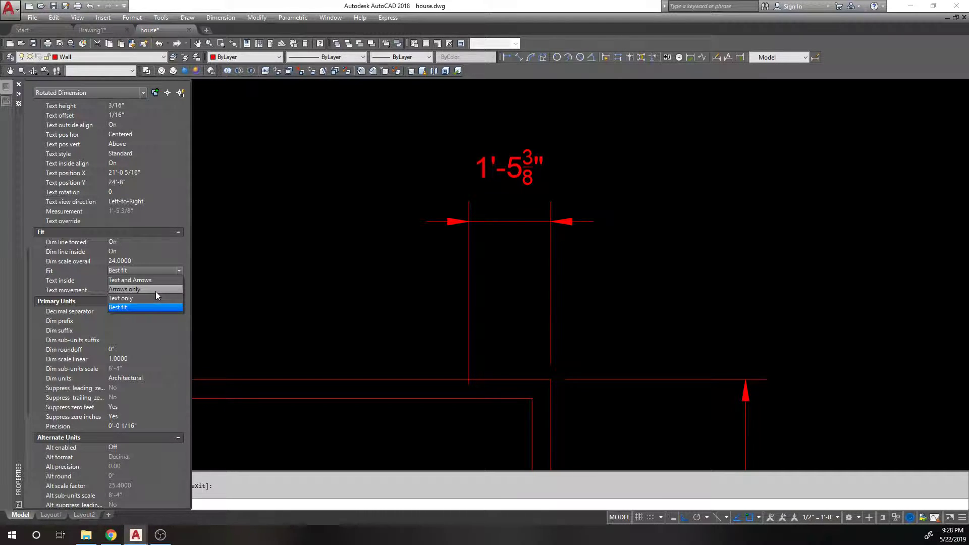
click(156, 292)
click(152, 290)
click(153, 298)
click(148, 291)
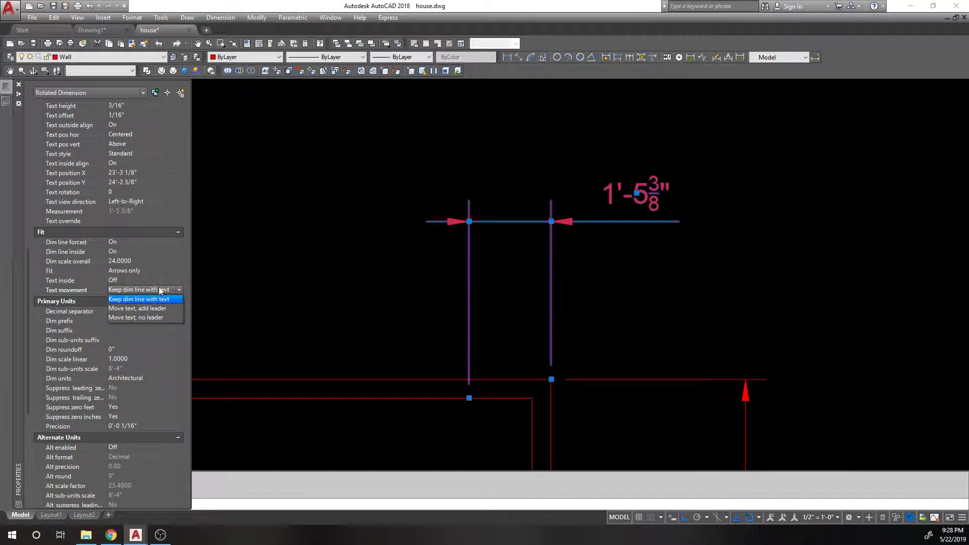
click(147, 299)
click(152, 272)
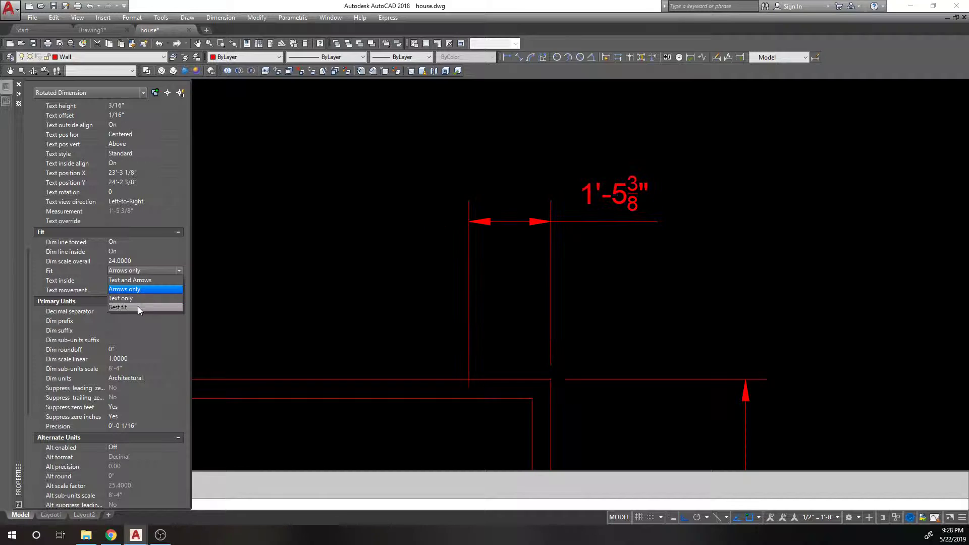
click(137, 306)
click(146, 290)
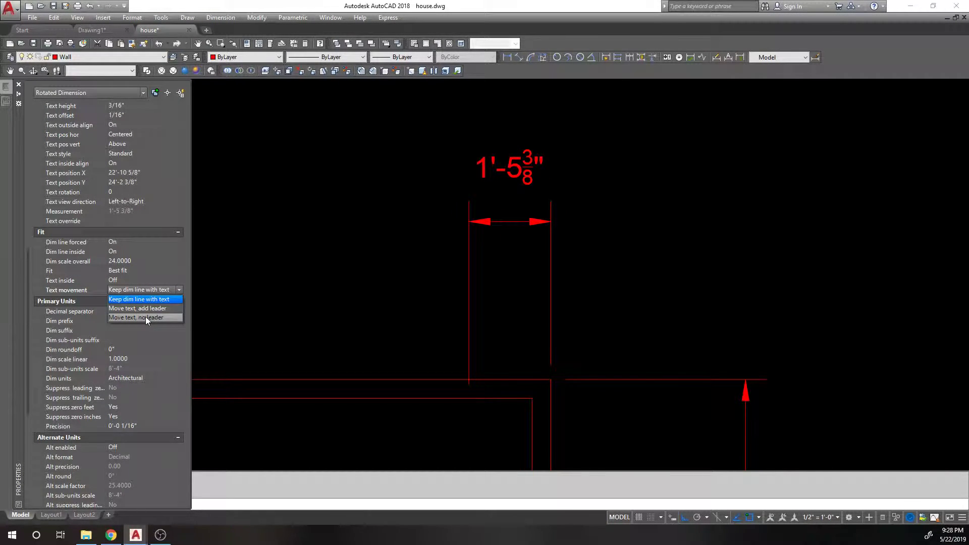
click(145, 317)
key(ctrl+1)
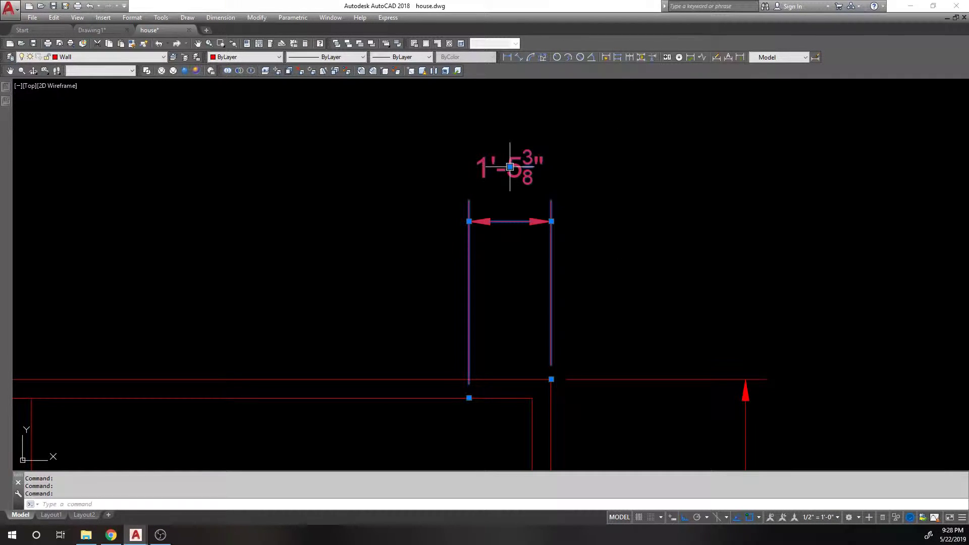
Step: Drag the 1'-5 3/8" text down to sit just above its dimension line, then deselect
click(510, 166)
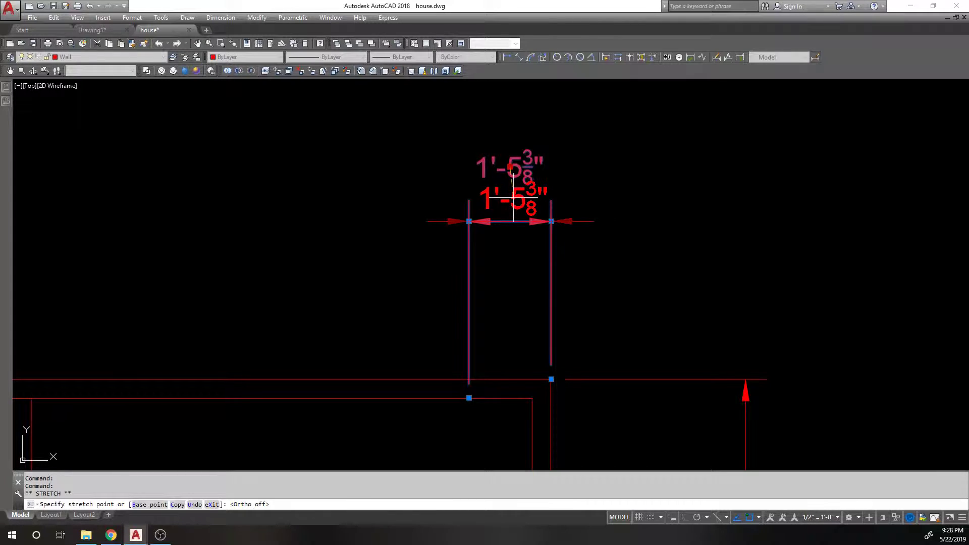
click(514, 197)
mouse_move(514, 196)
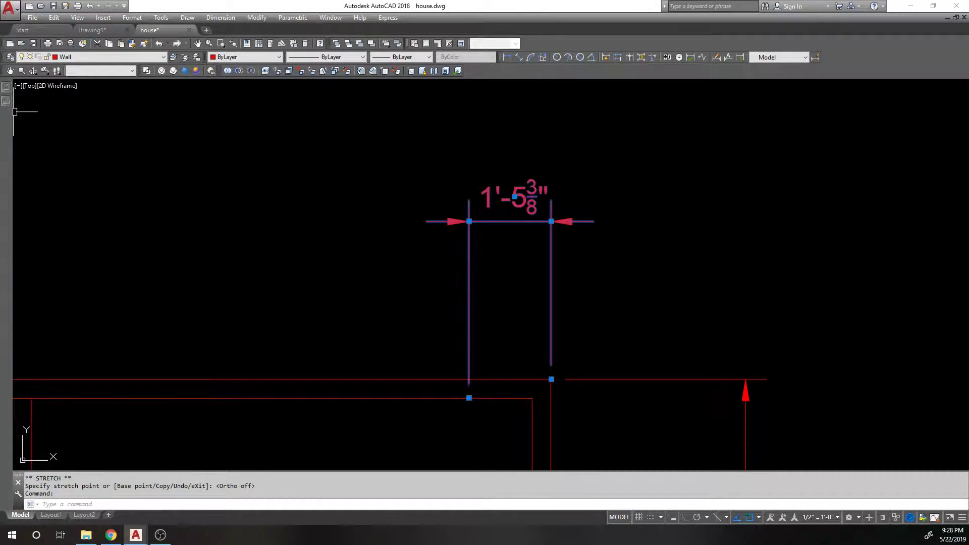
mouse_move(11, 105)
mouse_move(6, 88)
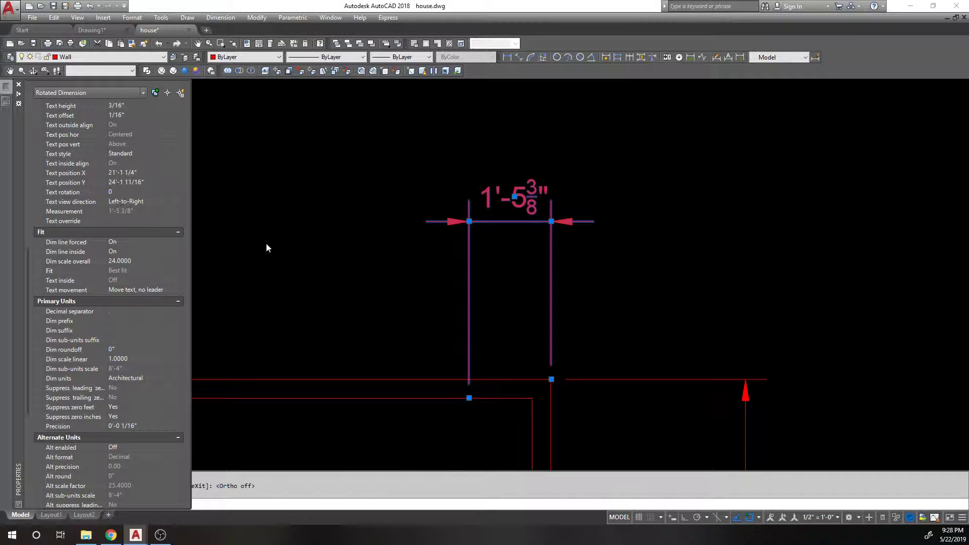
key(Escape)
click(462, 226)
click(394, 208)
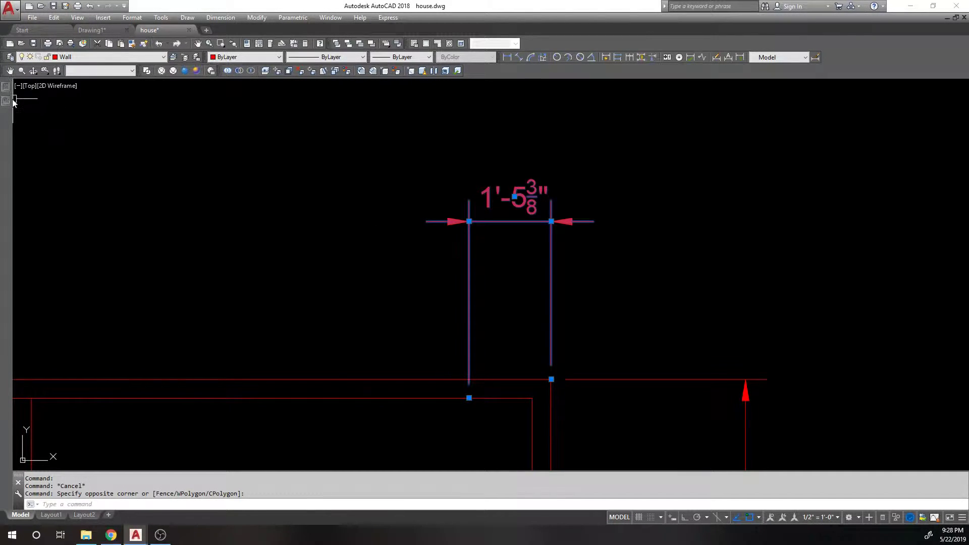
mouse_move(6, 100)
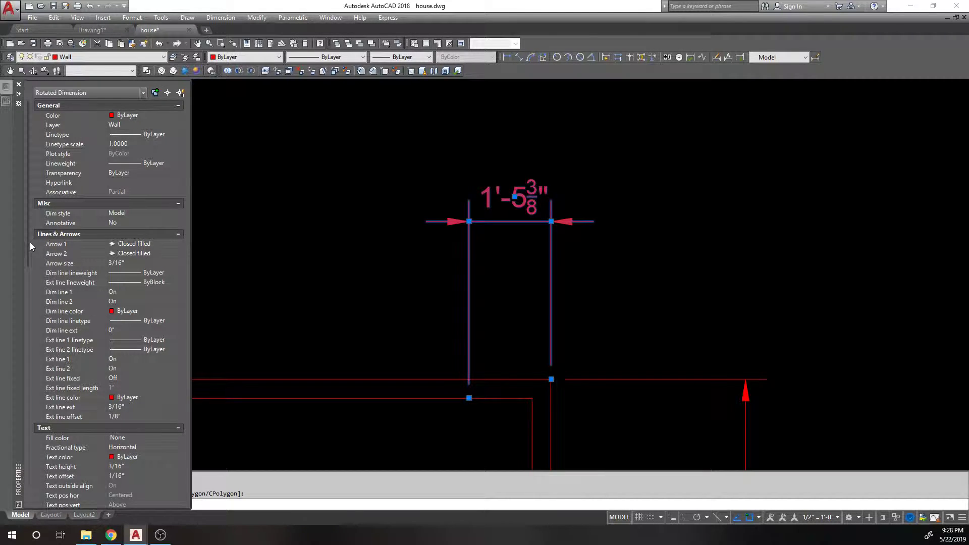
key(Escape)
Step: Flip both arrowheads of the 1'-5 3/8" dimension from its grip menus
click(433, 210)
click(411, 219)
click(433, 217)
click(412, 215)
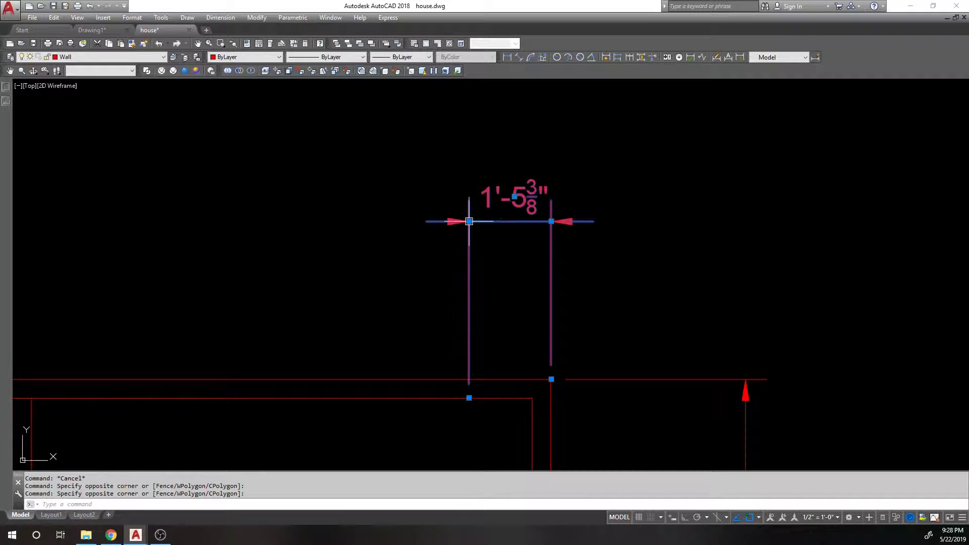
mouse_move(469, 222)
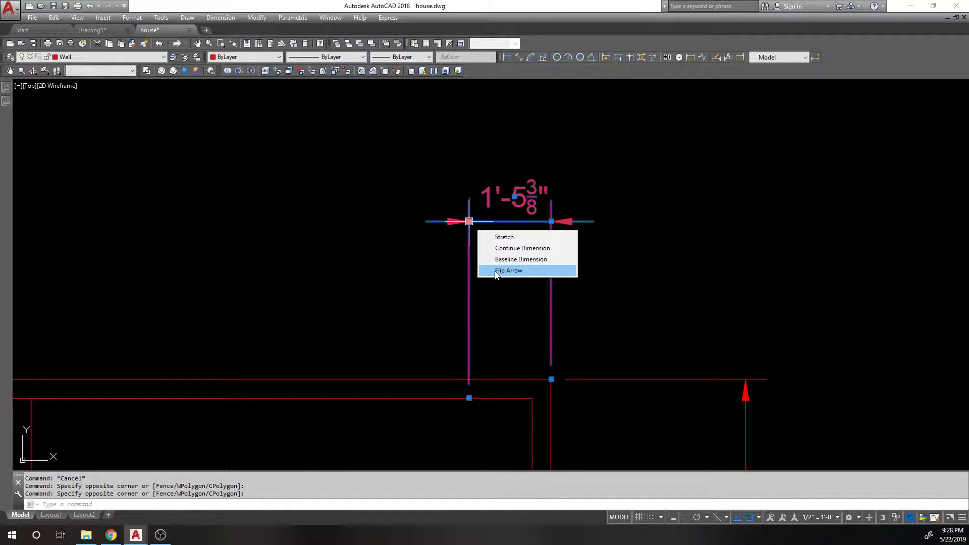
click(508, 270)
mouse_move(550, 222)
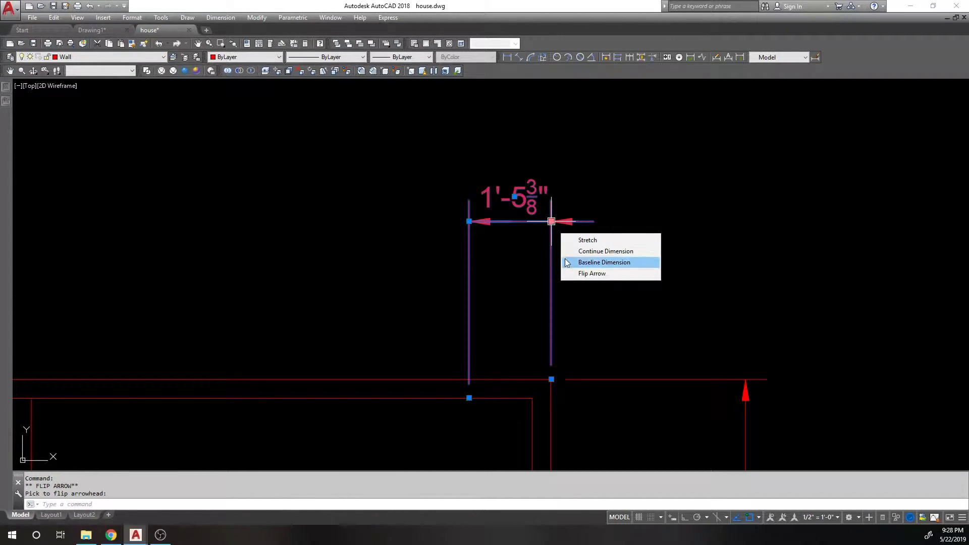
click(576, 273)
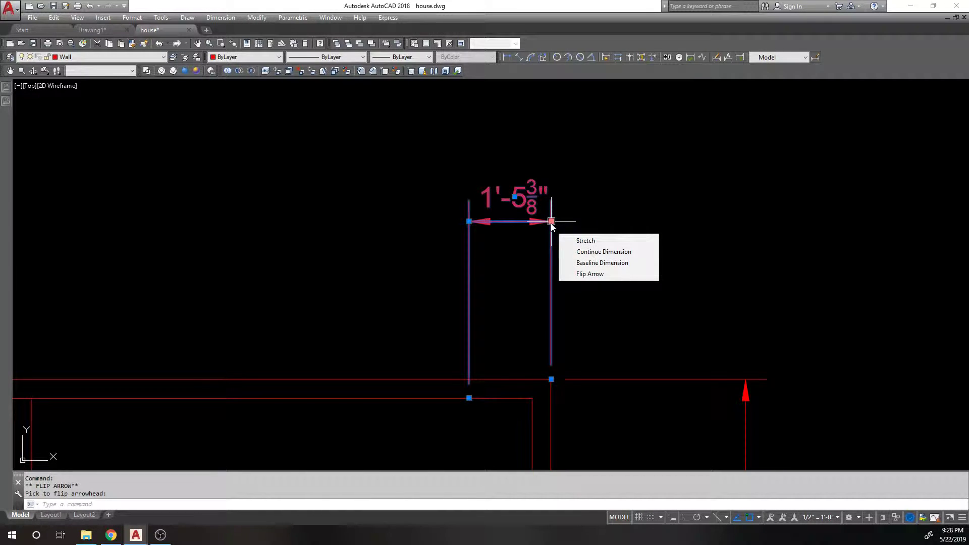
Step: Try Move with Dim Line, Move Text Only, Move with Leader and Above Dim Line text placements
mouse_move(553, 222)
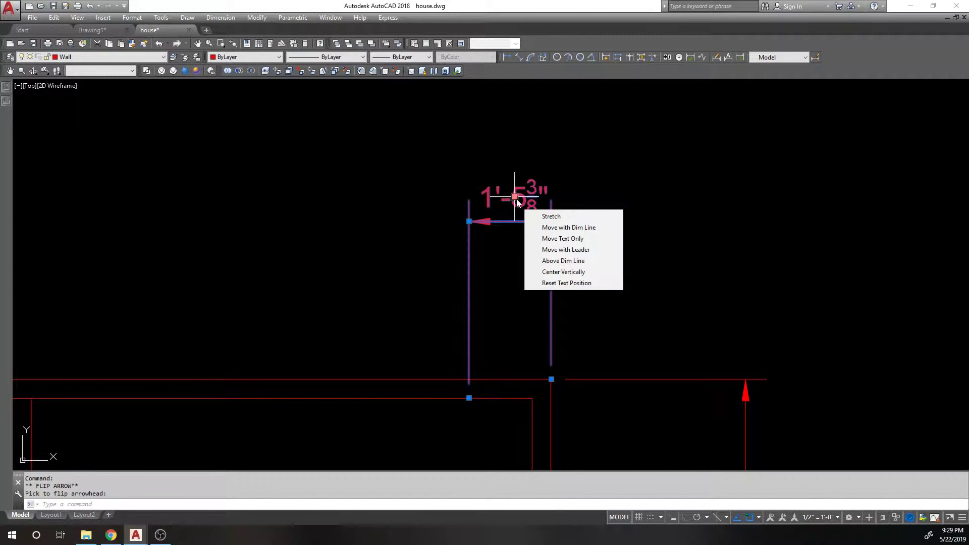
click(553, 227)
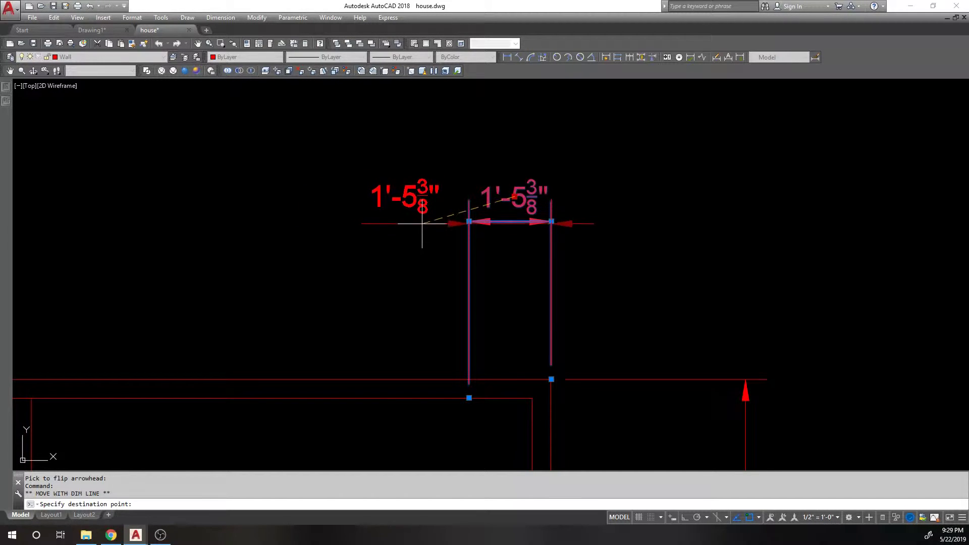
click(405, 225)
mouse_move(406, 227)
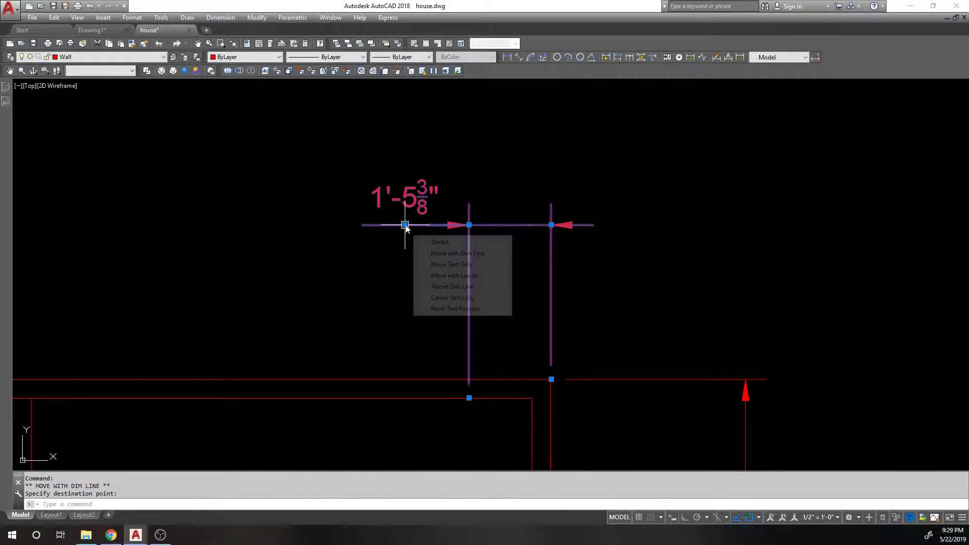
click(451, 264)
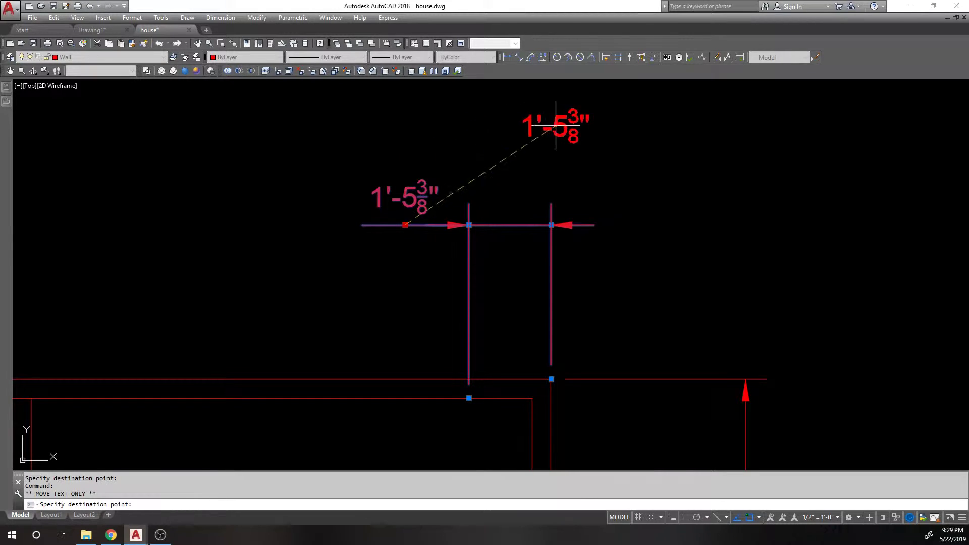
key(Escape)
mouse_move(405, 225)
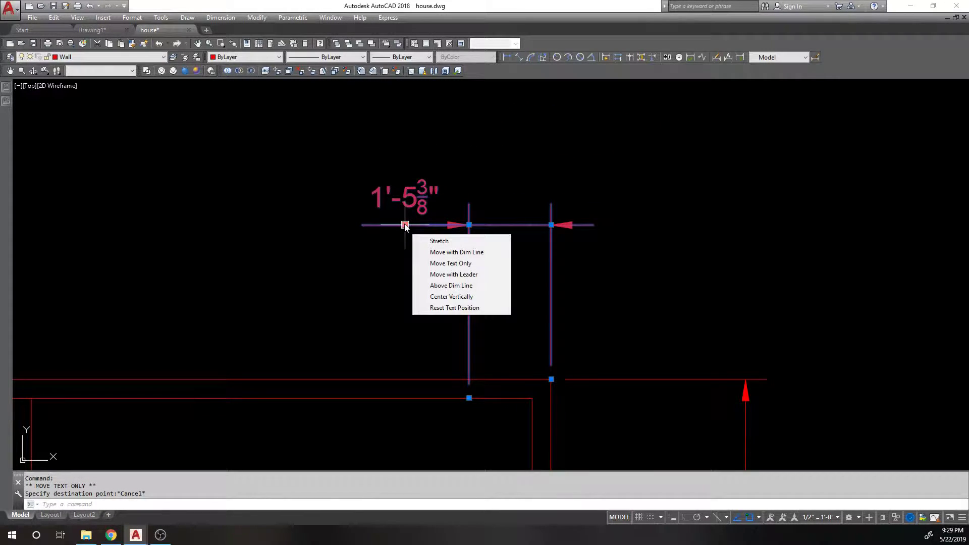
click(438, 274)
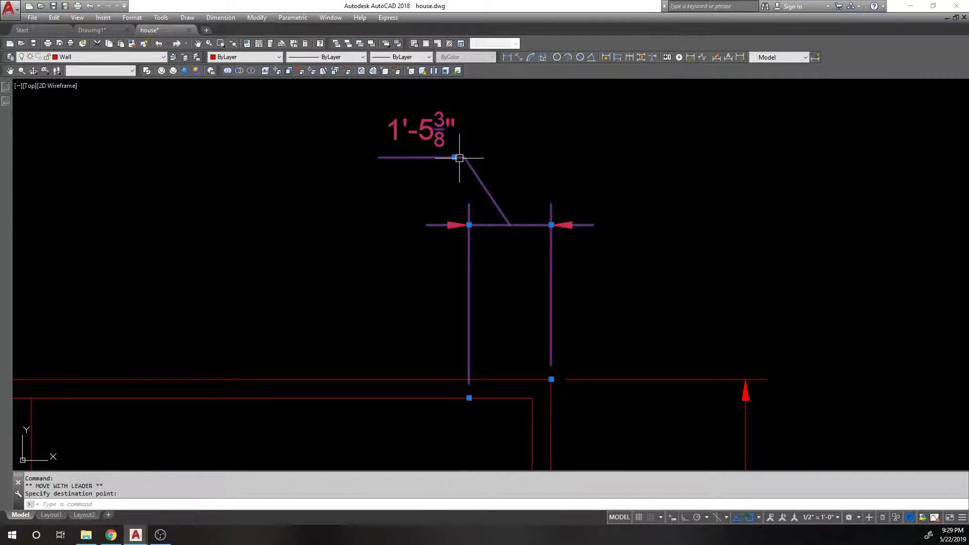
click(454, 157)
mouse_move(454, 157)
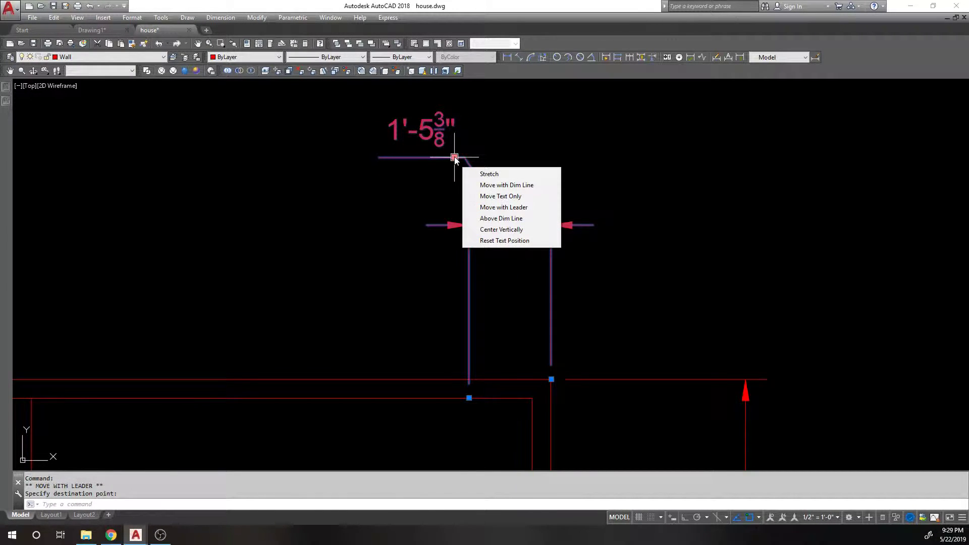
click(506, 219)
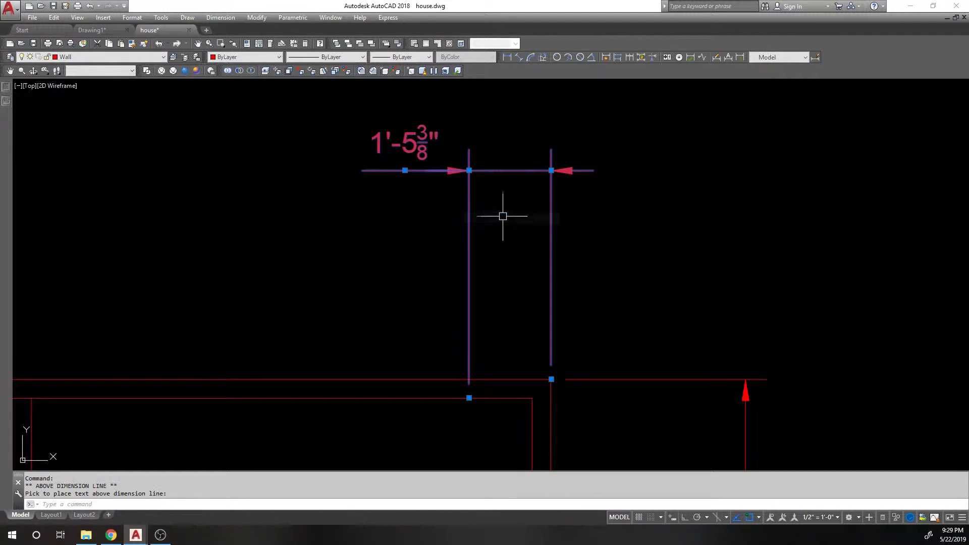
key(Escape)
Step: Erase the 1'-5 3/8" dimension with the E command
click(406, 169)
key(Escape)
click(459, 168)
text(E)
key(Return)
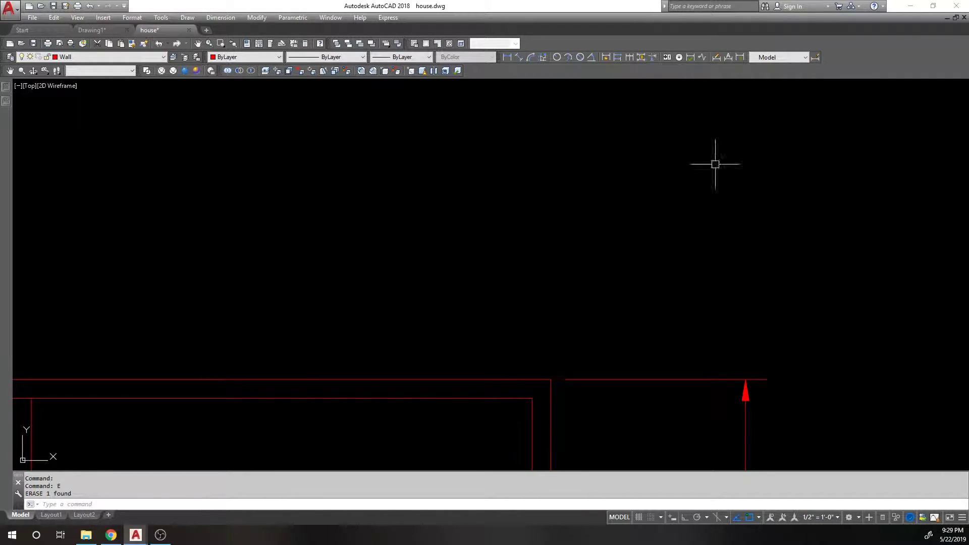
Step: On the Model style's Fit tab, try Scale to layout, then set overall scale to 1 and accept
text(D)
key(Return)
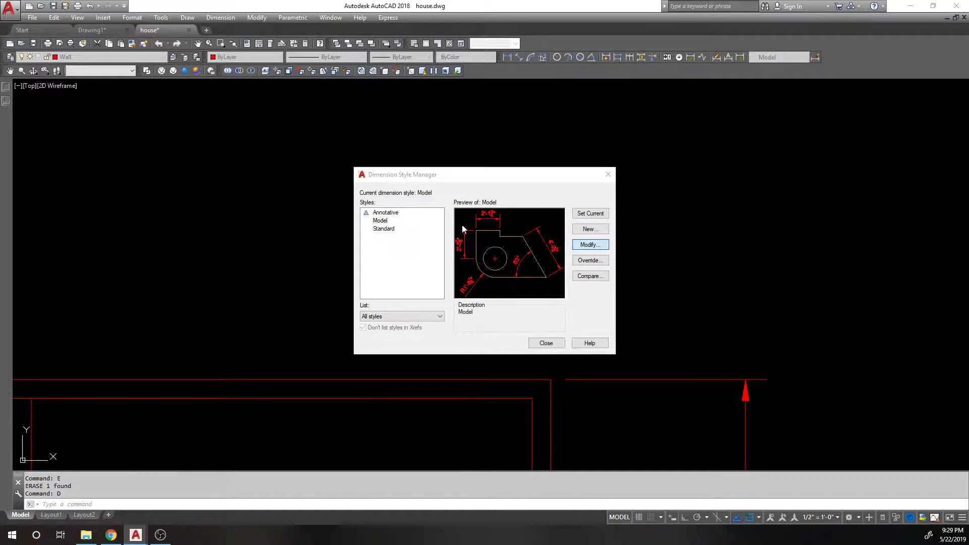
click(590, 245)
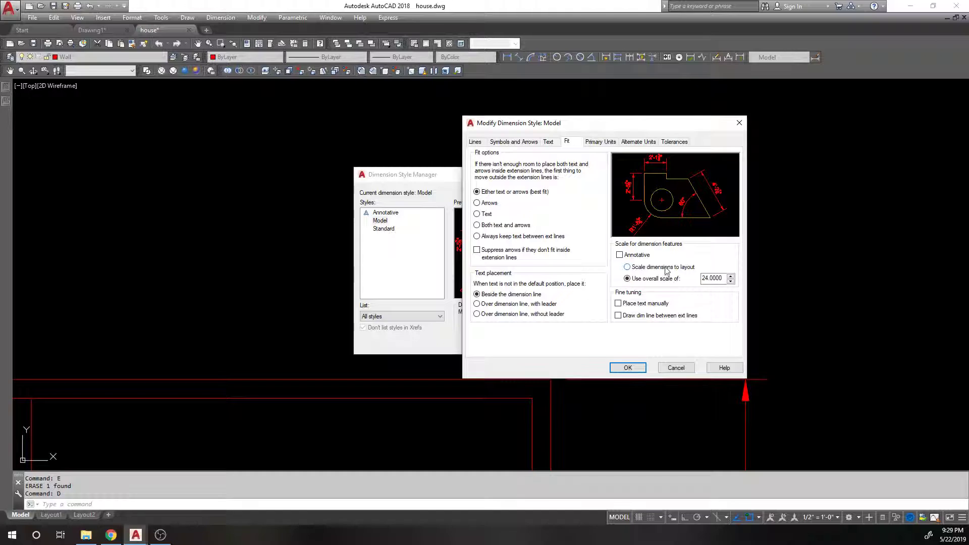
click(651, 270)
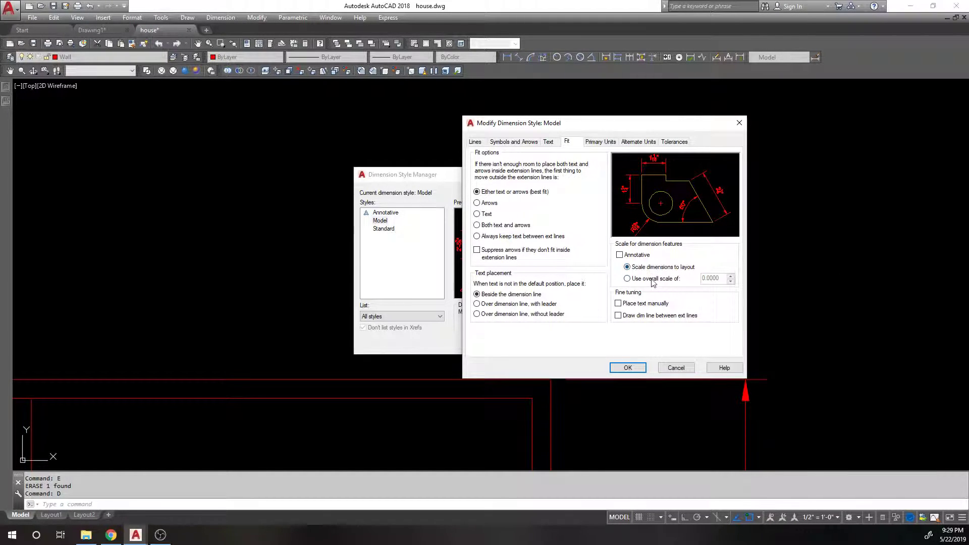
click(658, 279)
click(659, 269)
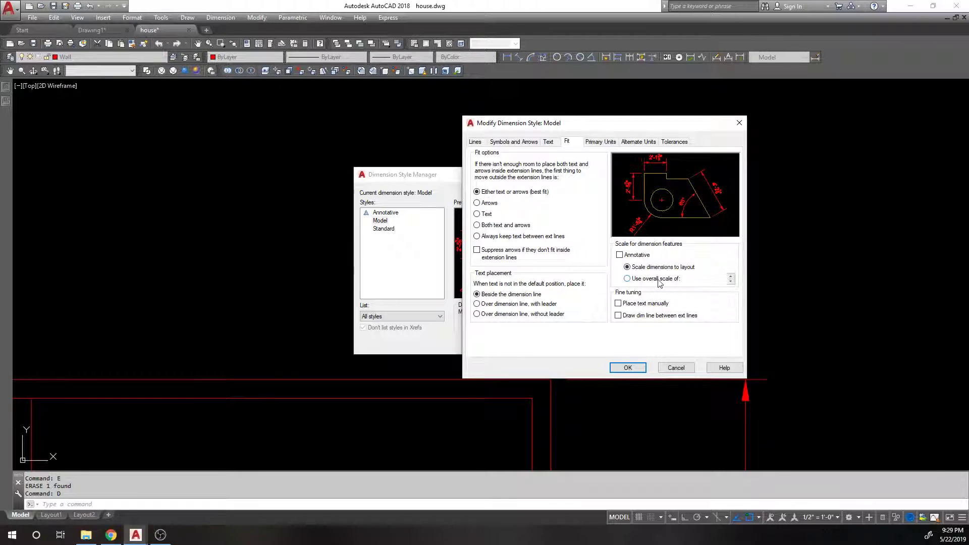
click(722, 278)
drag(721, 278, 686, 282)
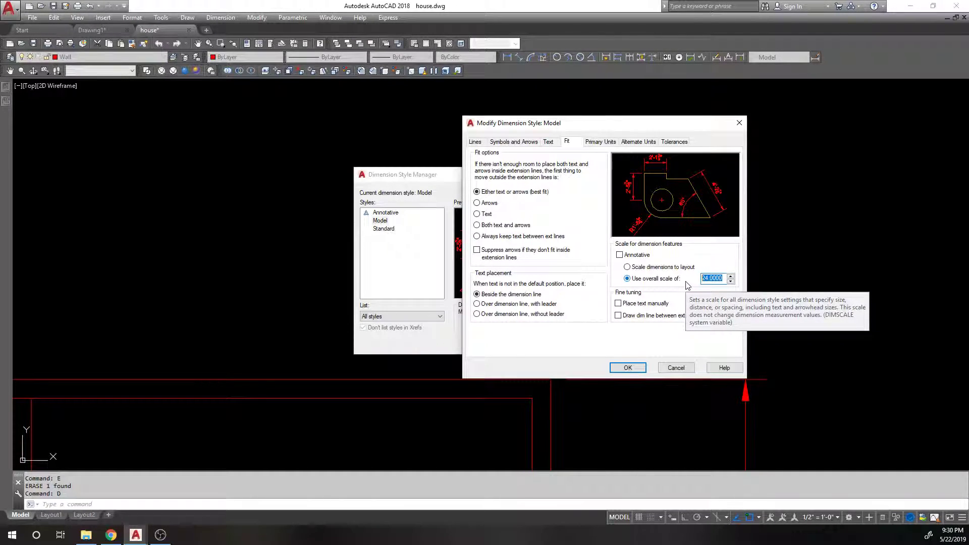
text(1)
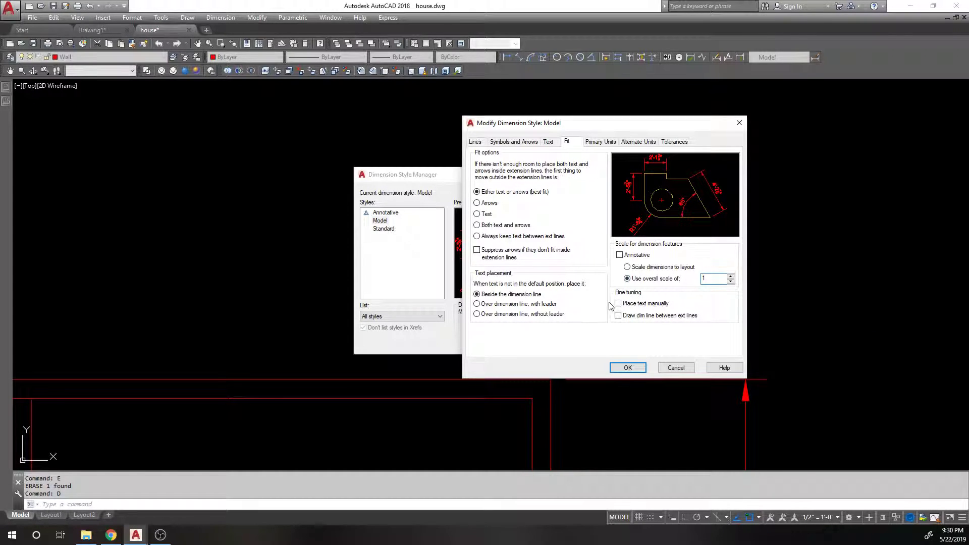
click(628, 368)
Step: Revisit the Model style's 3/16" text height, then close the dimension style manager
click(546, 340)
scroll(501, 222, up, 5)
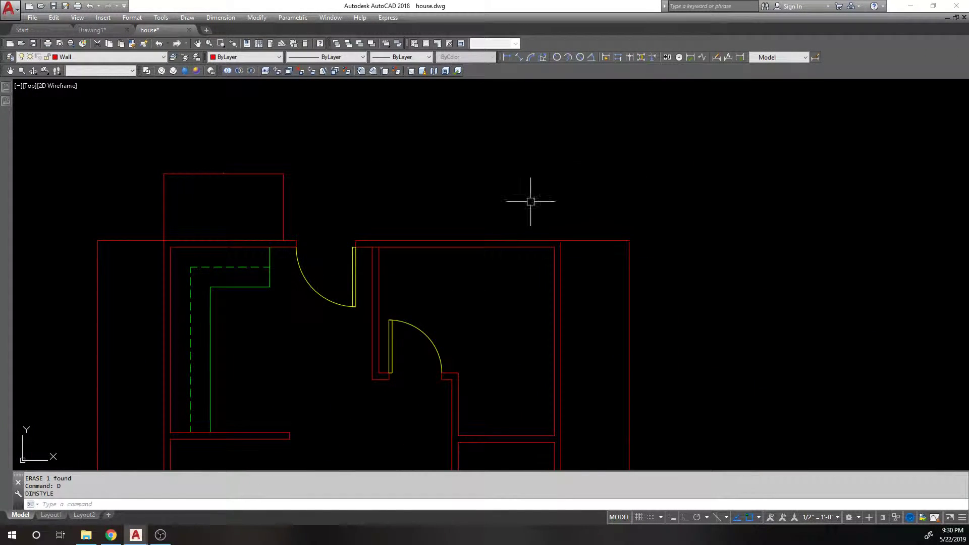
scroll(359, 197, up, 2)
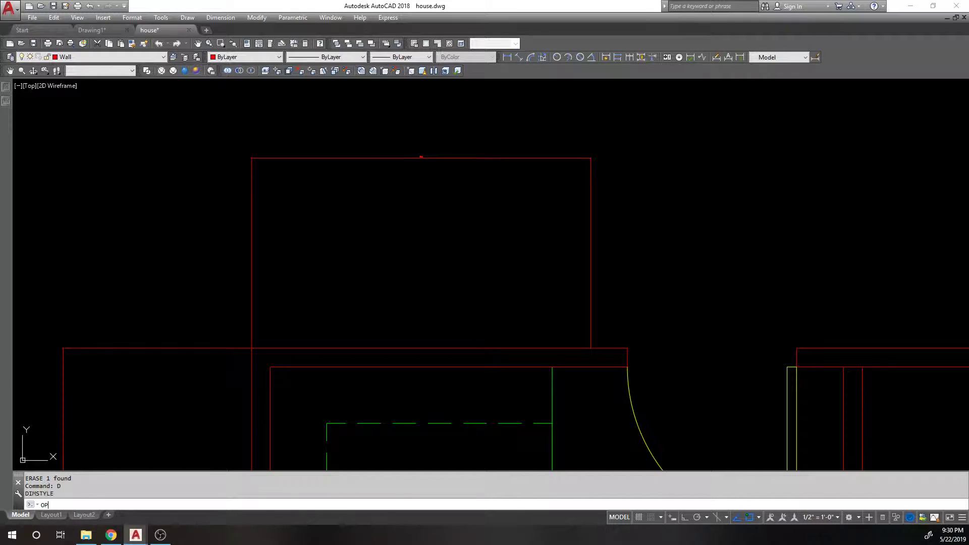
click(815, 57)
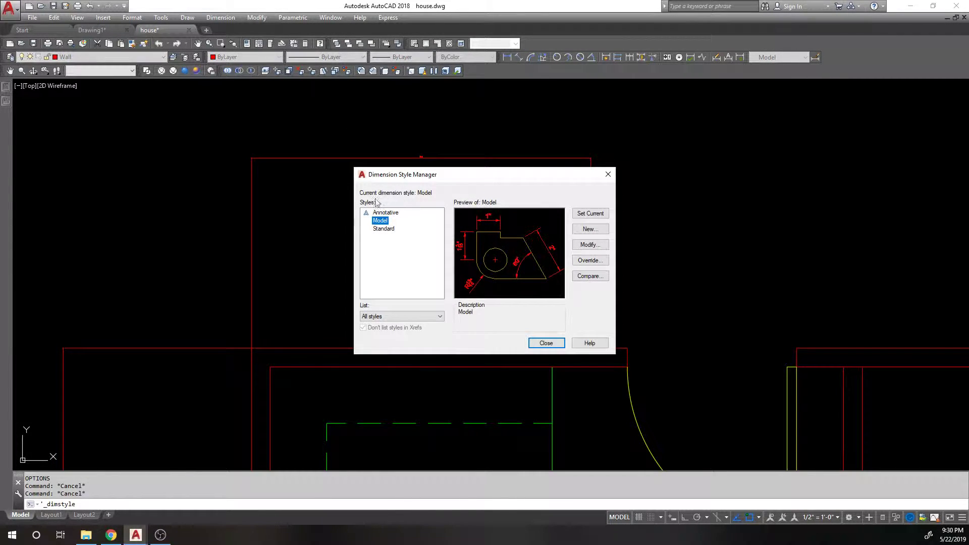
click(588, 245)
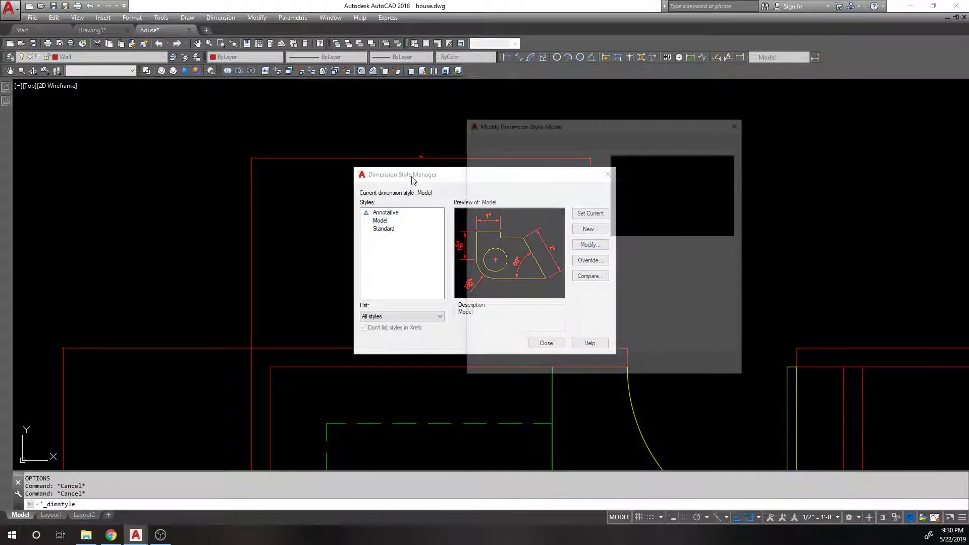
click(548, 143)
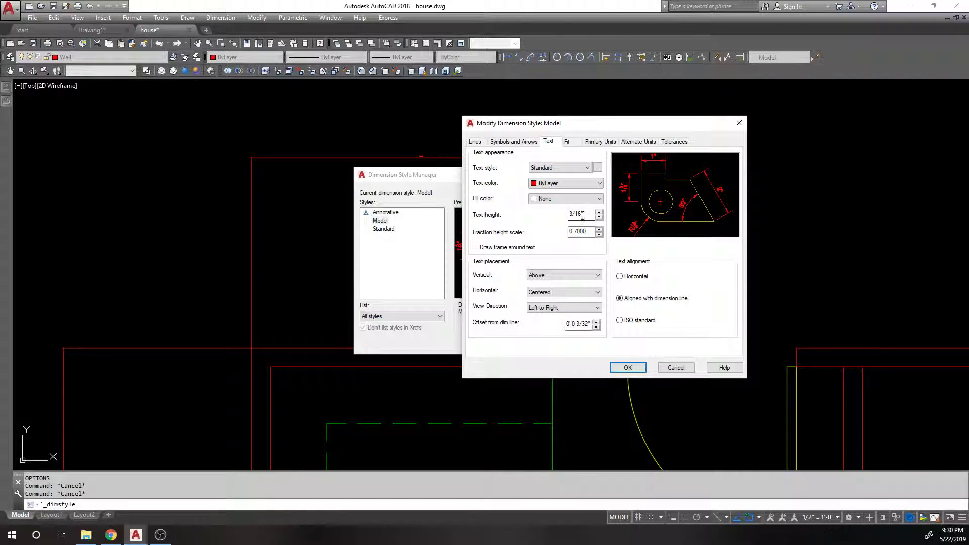
drag(573, 216, 489, 212)
click(627, 367)
click(555, 339)
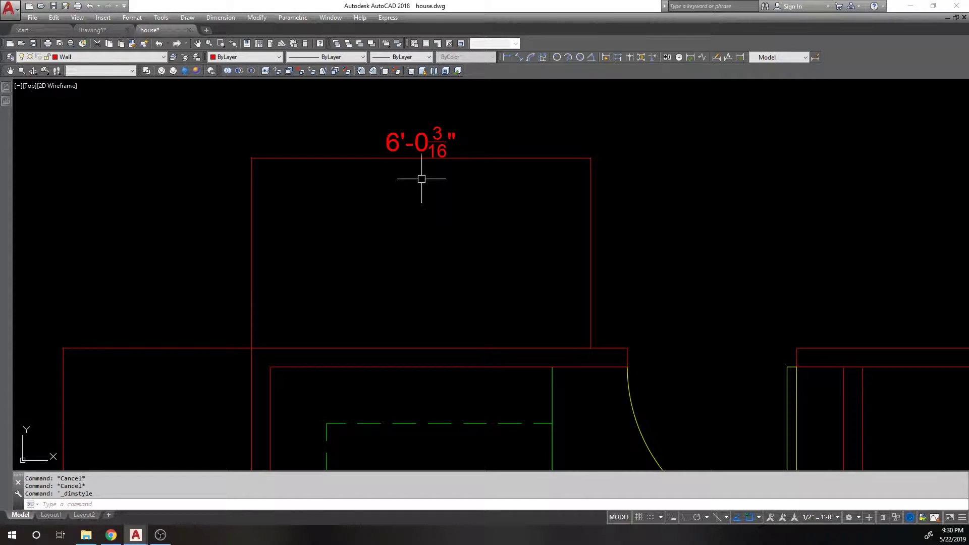
Step: Reopen the Model style with D and change its text height to 2
text(d)
key(Return)
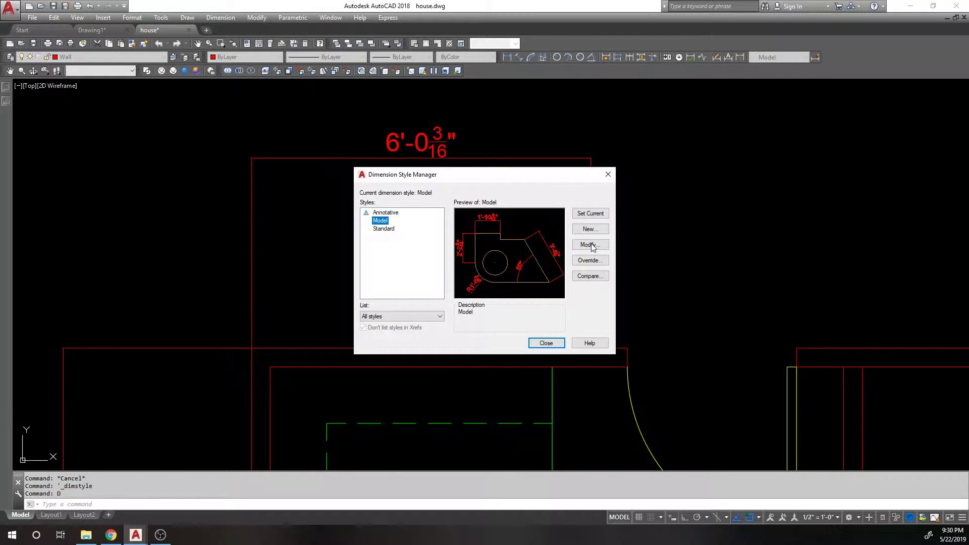
click(590, 245)
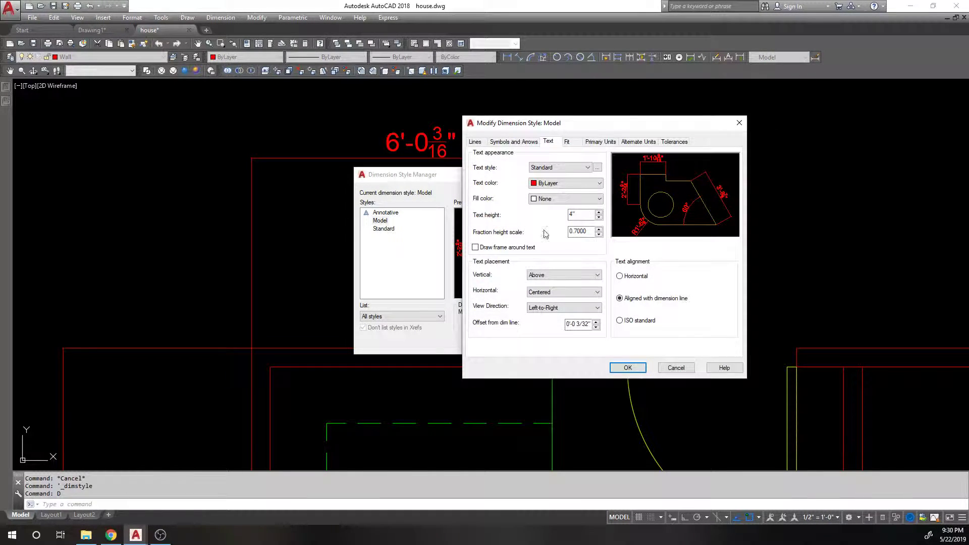
click(574, 212)
text(1)
key(BackSpace)
text(2)
Step: Set the extension-line extension beyond dimension lines to 1"
click(501, 143)
click(475, 142)
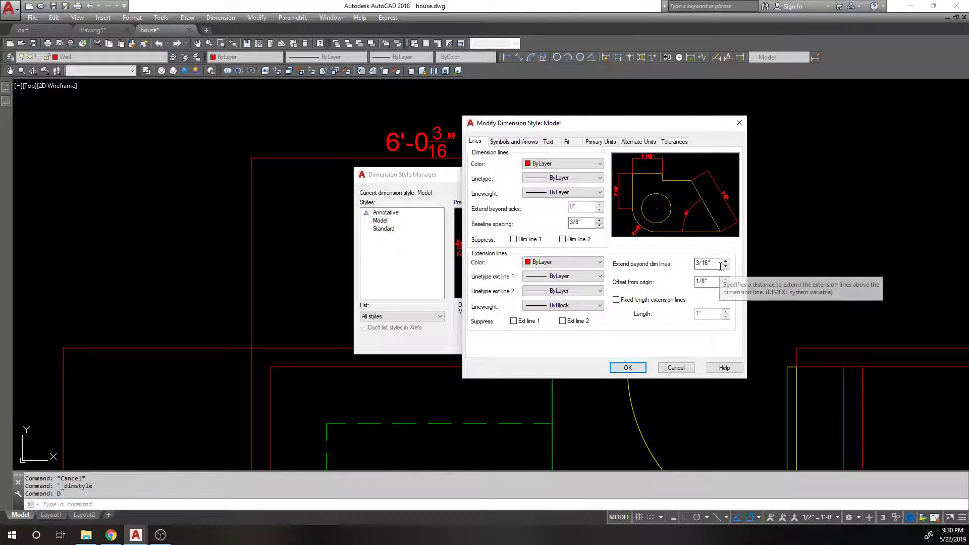
drag(719, 267, 654, 268)
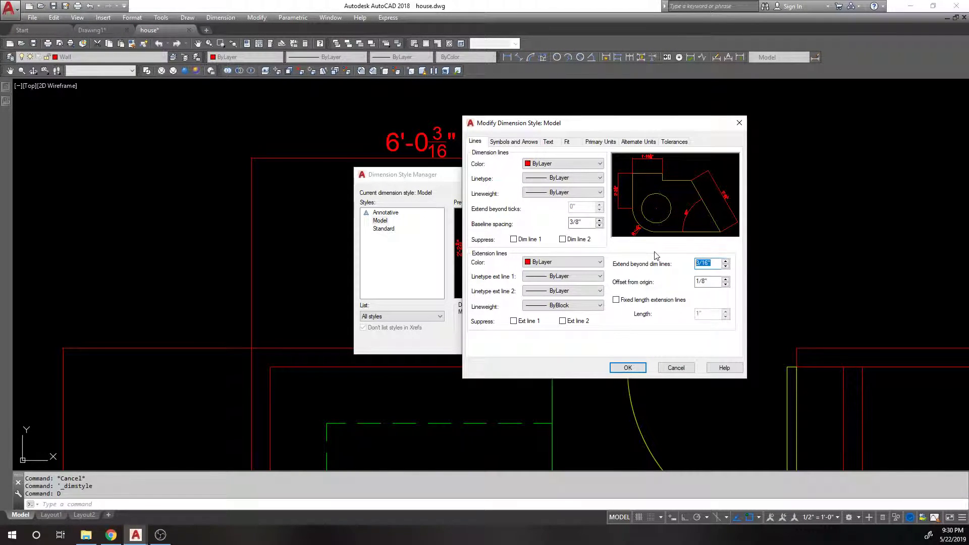
text(1)
key(Tab)
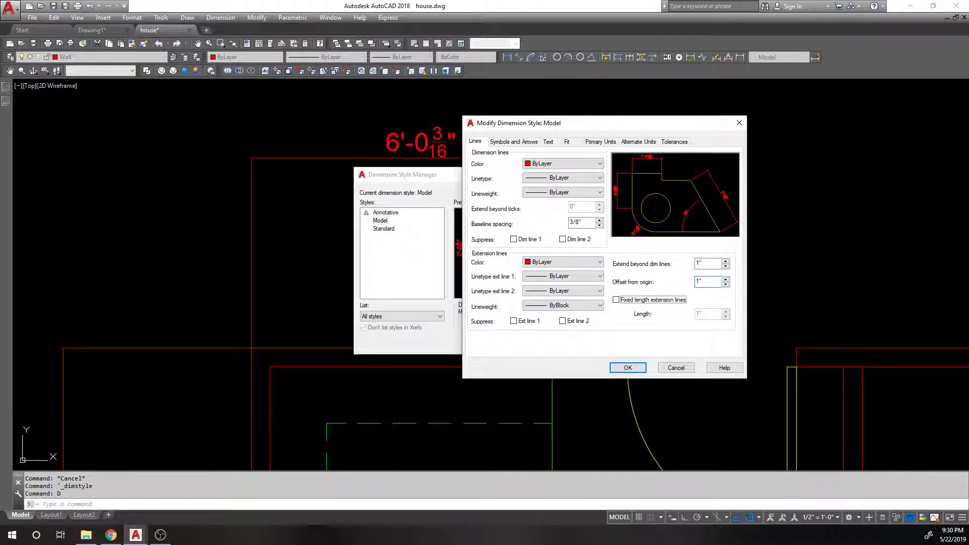
Step: Set arrow size to 1 1/2" with no center marks and save the style
click(514, 141)
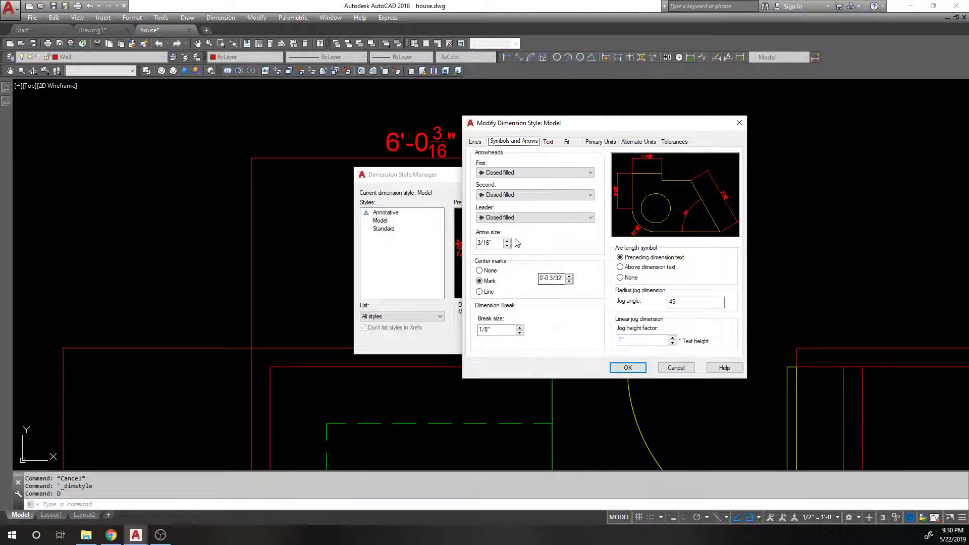
drag(502, 243, 477, 243)
text(1.5)
click(480, 271)
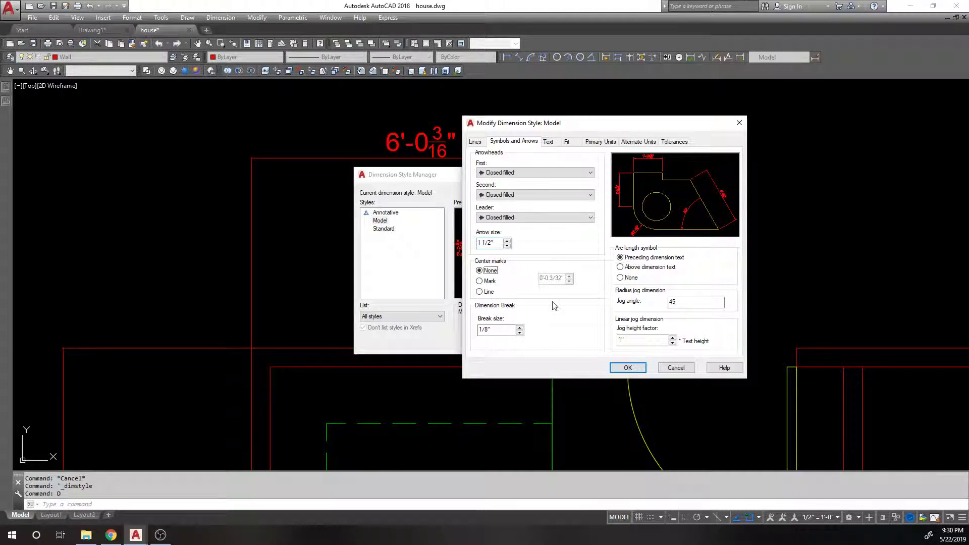
click(629, 367)
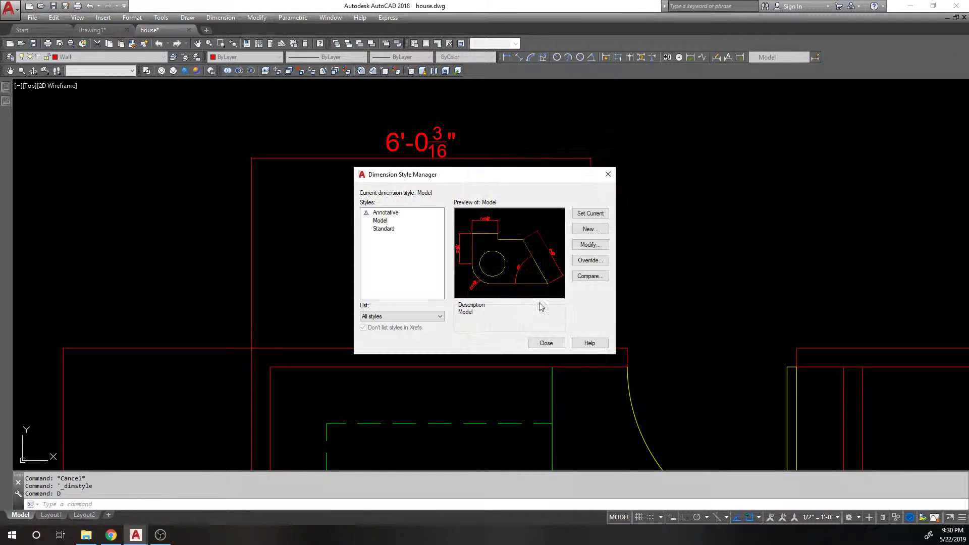
click(537, 342)
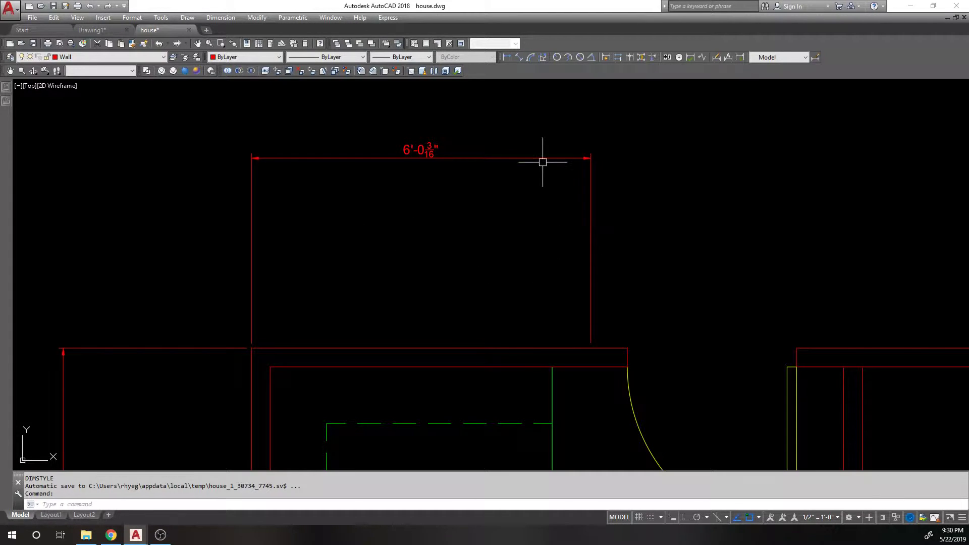
Step: Give the Model style a 1" break size, 2" arrows and a 1" text offset, then close
key(Return)
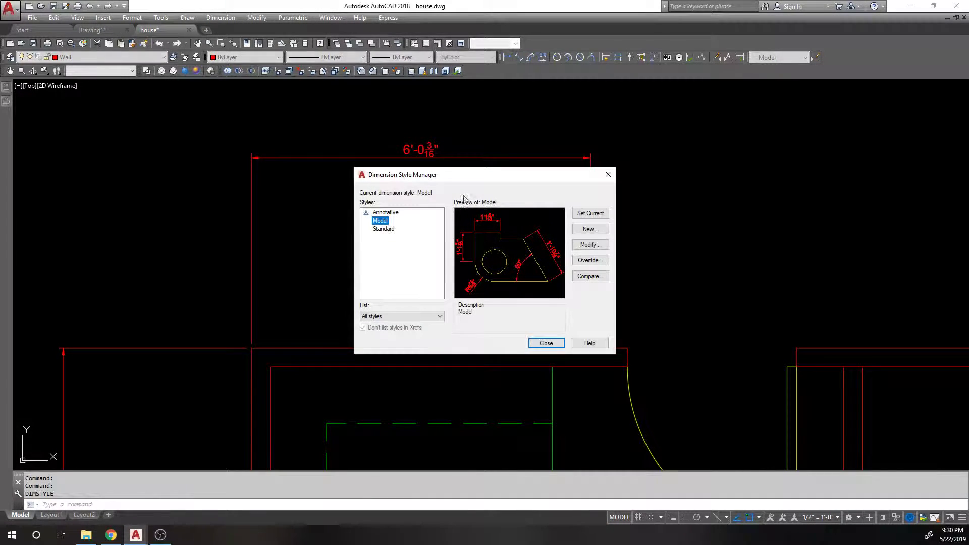
key(Return)
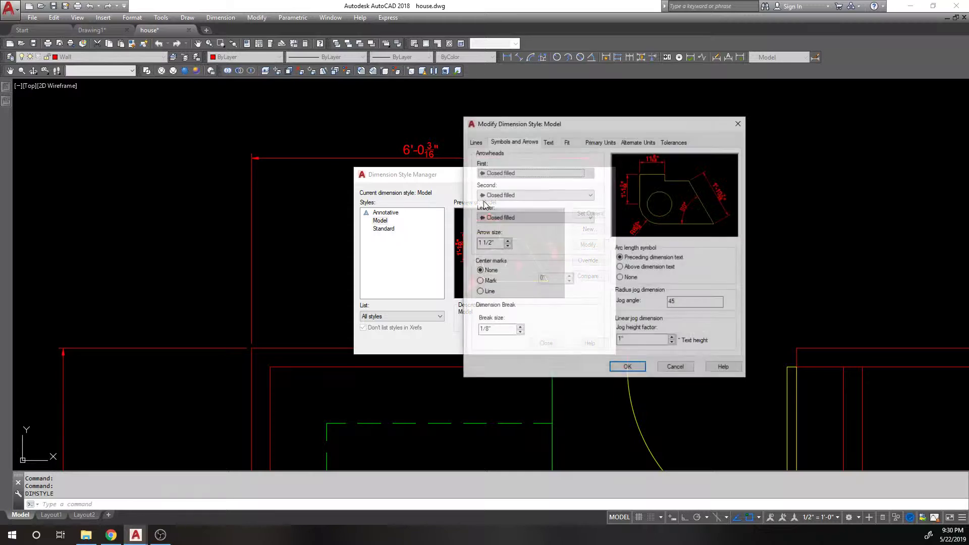
double_click(498, 331)
text(1)
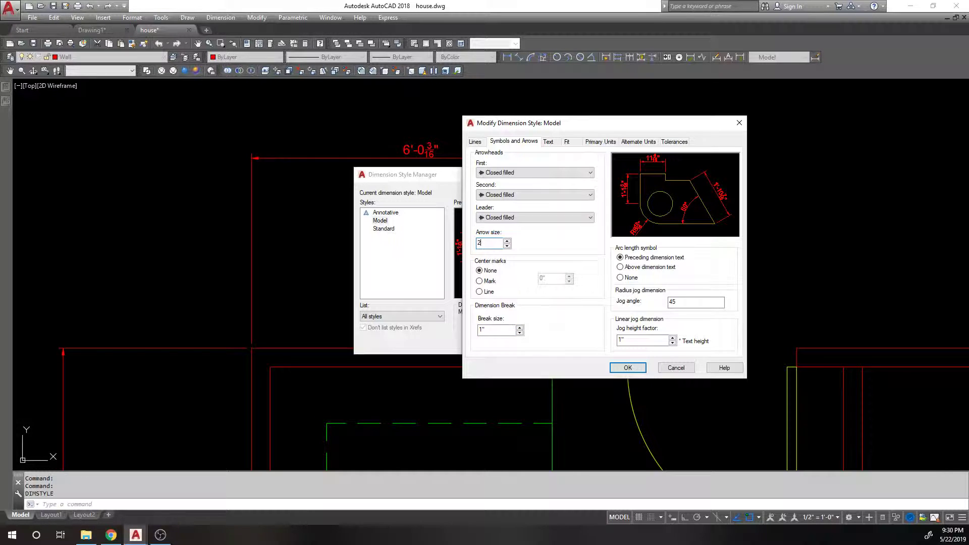
click(475, 142)
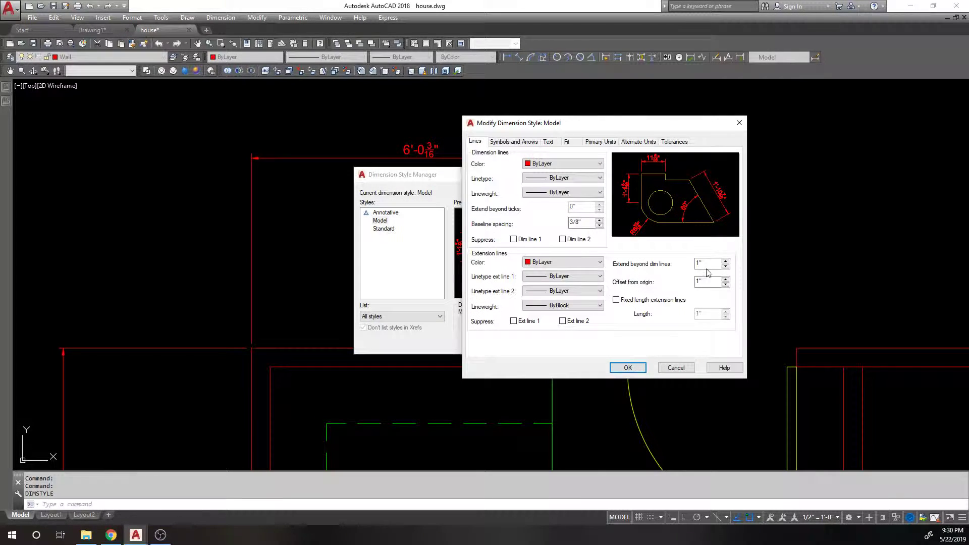
click(555, 143)
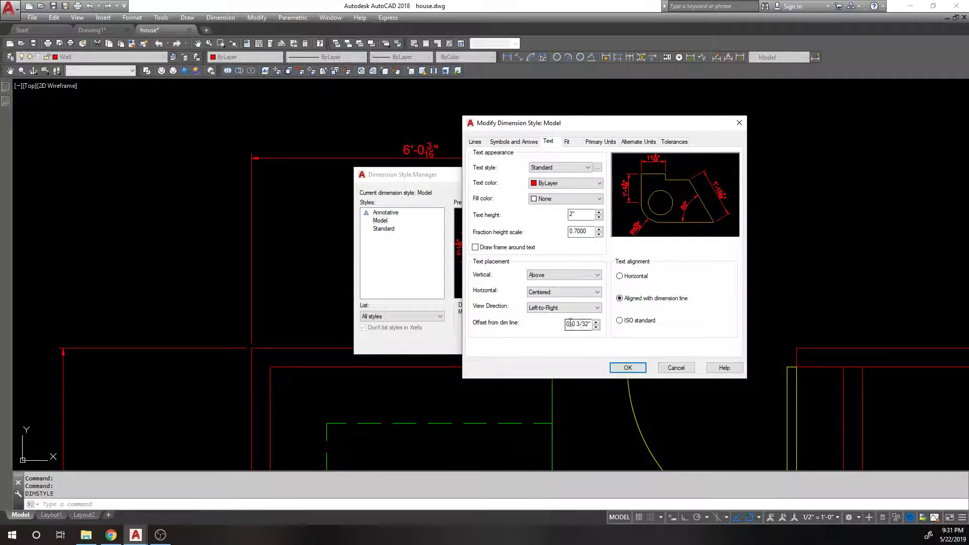
click(627, 368)
click(544, 341)
scroll(318, 151, down, 1)
Step: Open the Model style's Fit settings, then cancel out without changes
scroll(320, 151, up, 1)
scroll(505, 192, down, 3)
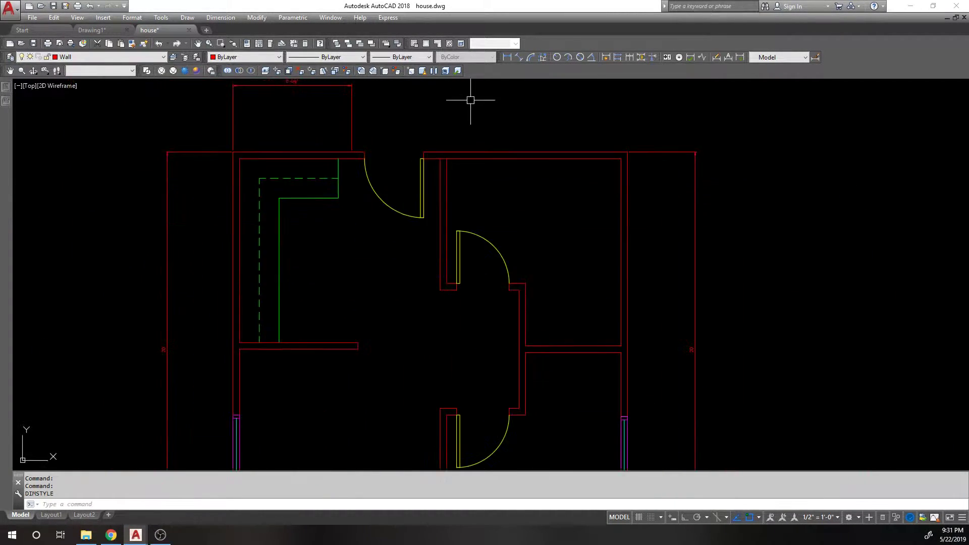
scroll(303, 303, up, 1)
scroll(309, 146, up, 4)
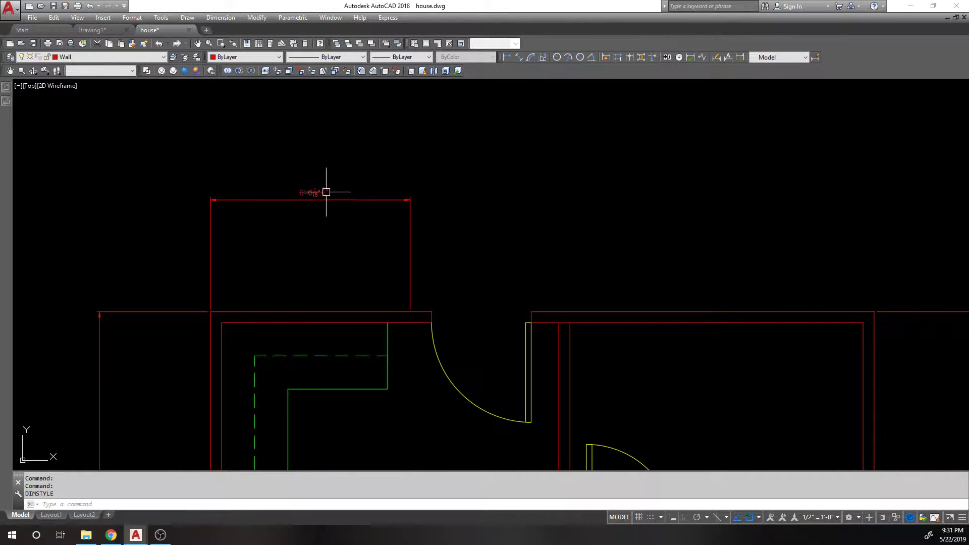
click(814, 57)
click(591, 245)
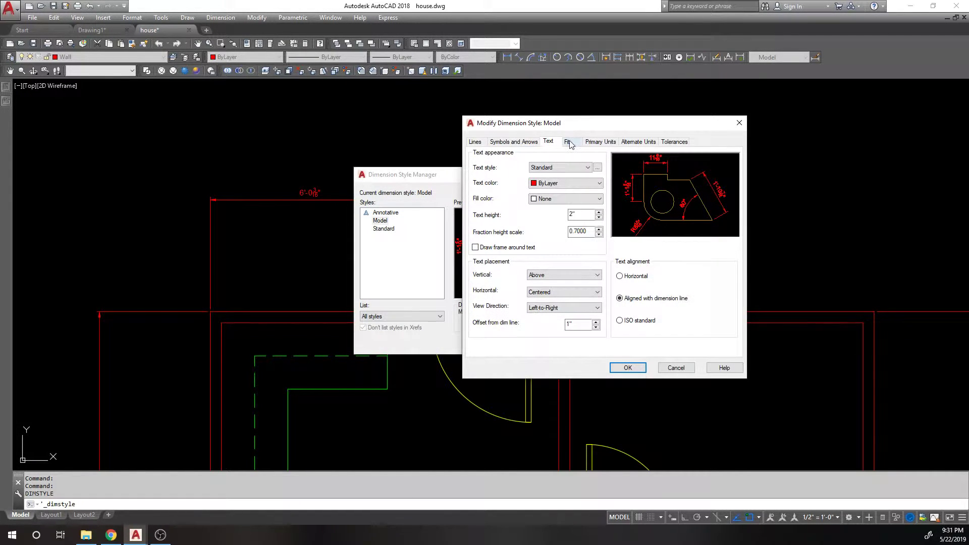
click(570, 143)
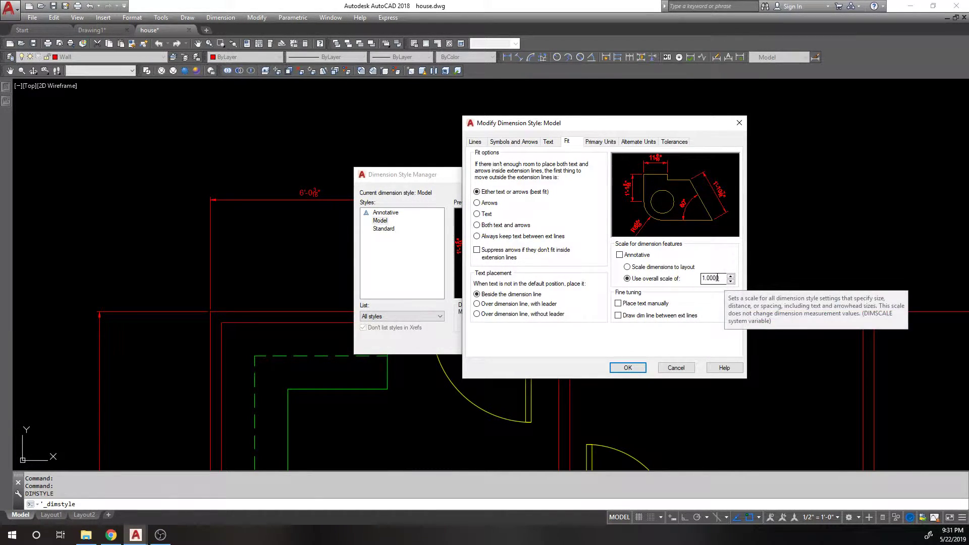
key(Escape)
key(Escape)
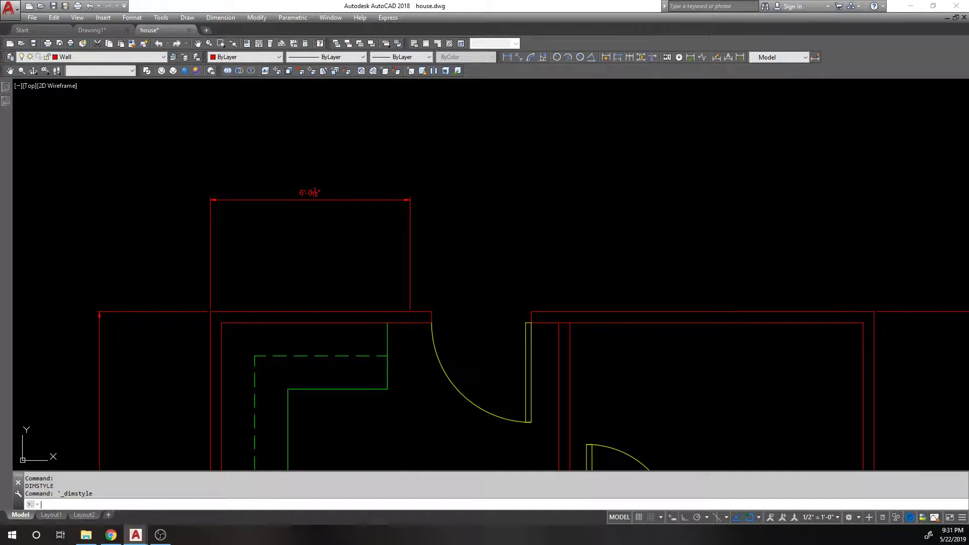
Step: Undo the last grip edit to restore the 1'-5 3/8" wall dimension
key(Escape)
text(u)
key(Return)
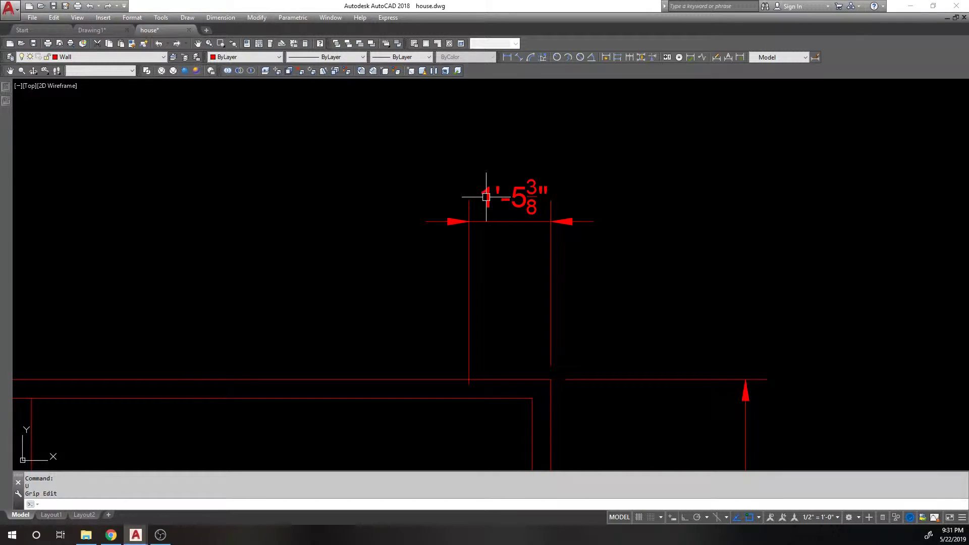
scroll(586, 147, down, 5)
scroll(555, 207, up, 2)
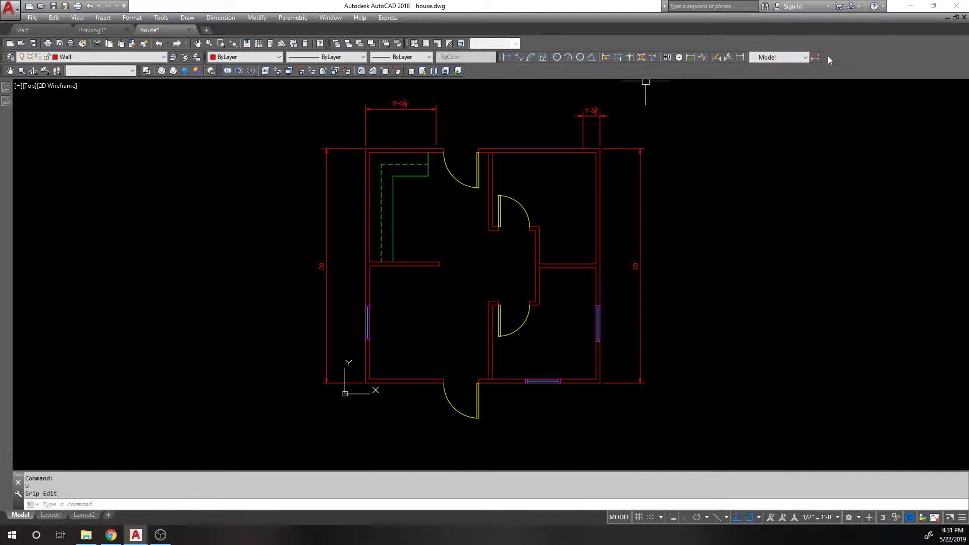
Step: Set Use overall scale of to 24 on the Model style's Fit settings and close
click(815, 57)
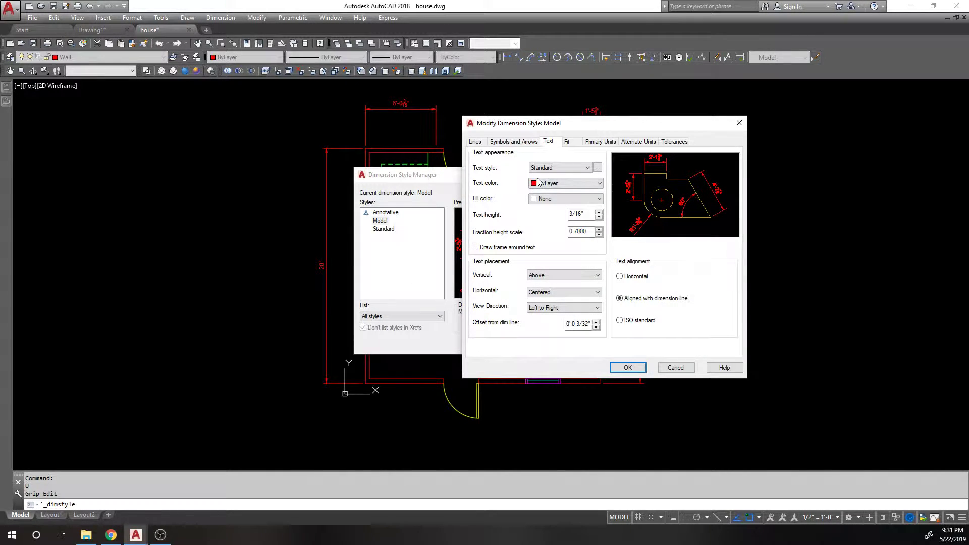
click(567, 142)
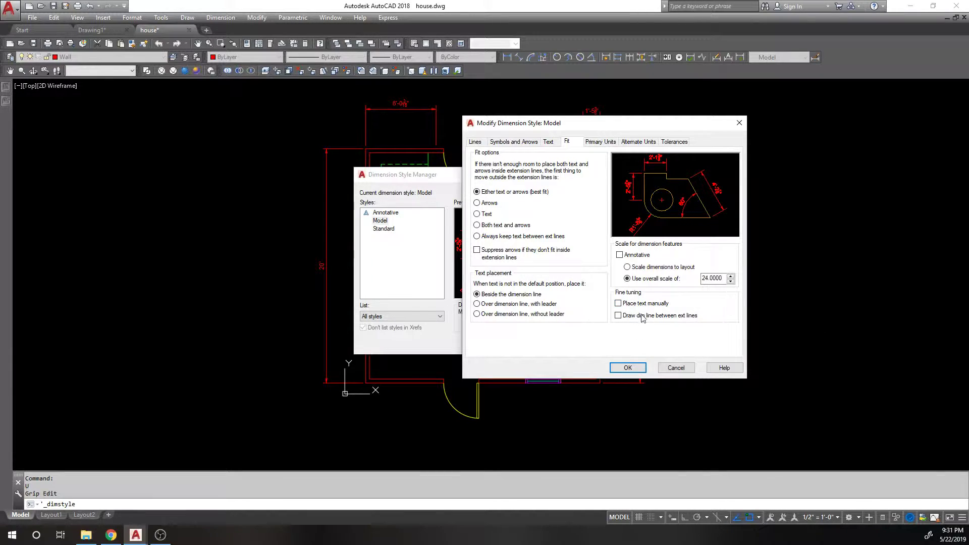
mouse_move(638, 316)
click(628, 367)
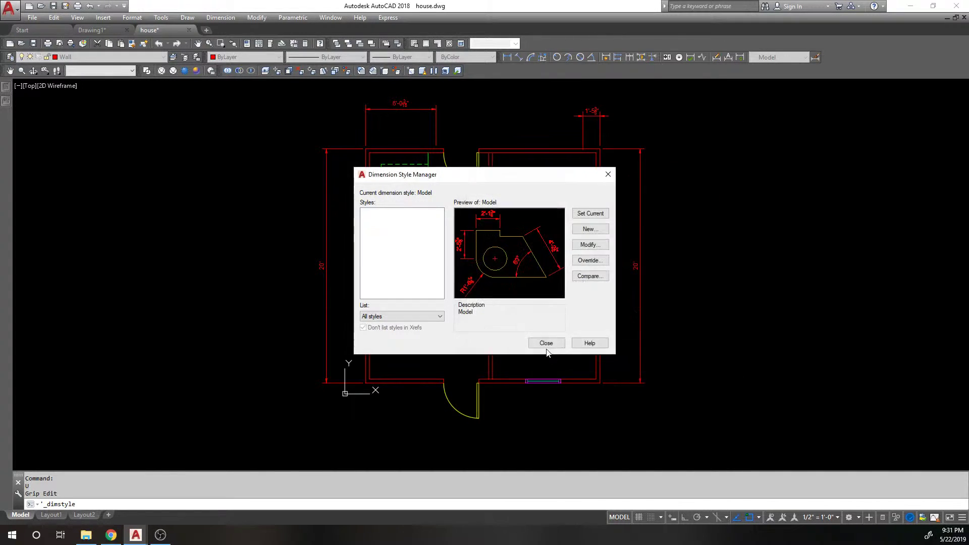
click(552, 342)
Step: Erase the 1'-5" dimension at the plan's top right
click(600, 126)
click(567, 104)
key(Delete)
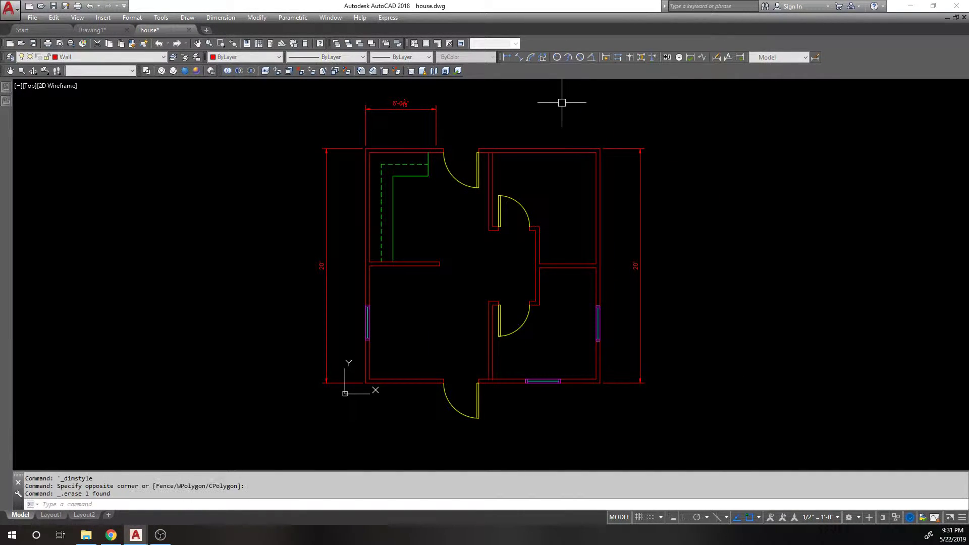
scroll(702, 121, up, 5)
Step: Draw a test 4" linear dimension above the wall, then erase it
click(507, 57)
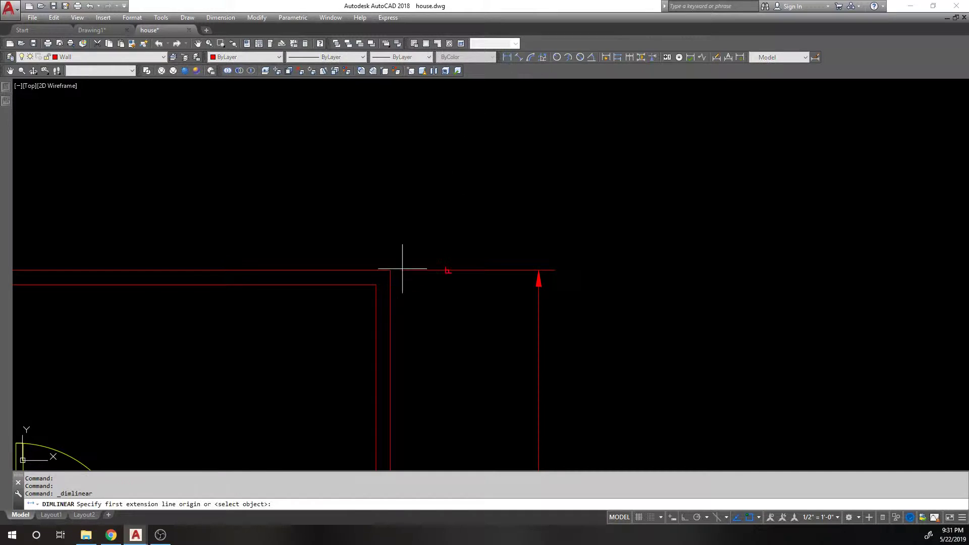
click(376, 285)
click(391, 270)
scroll(387, 227, up, 3)
click(378, 185)
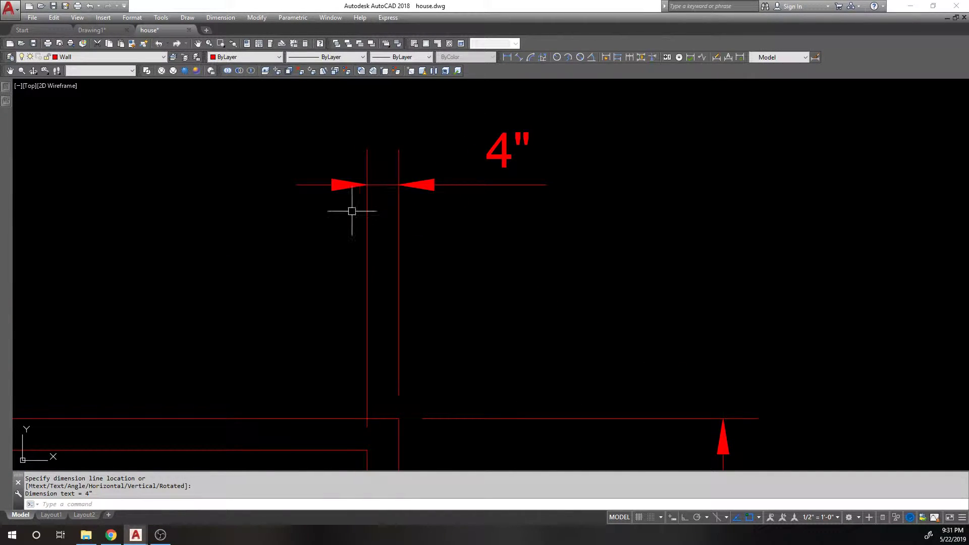
scroll(375, 177, down, 1)
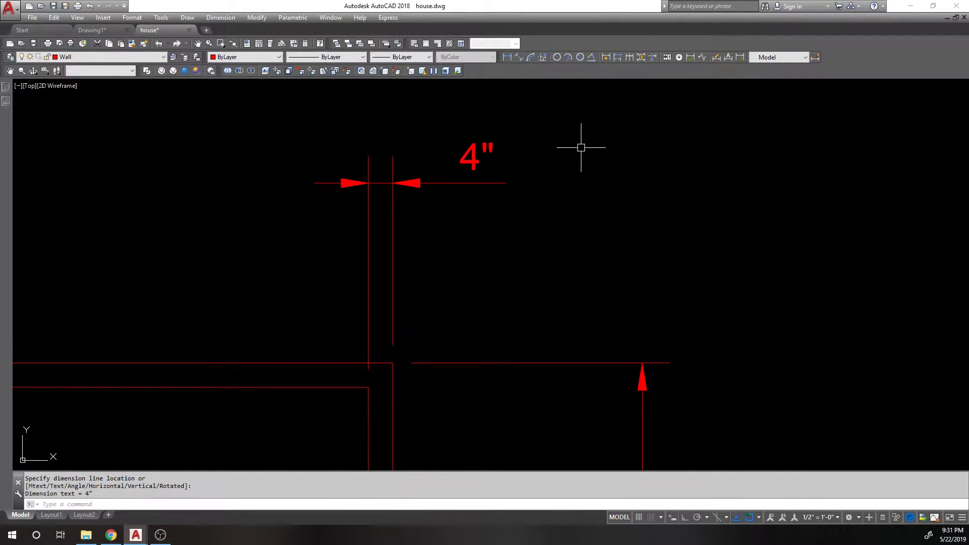
click(501, 234)
click(365, 158)
text(e)
key(Return)
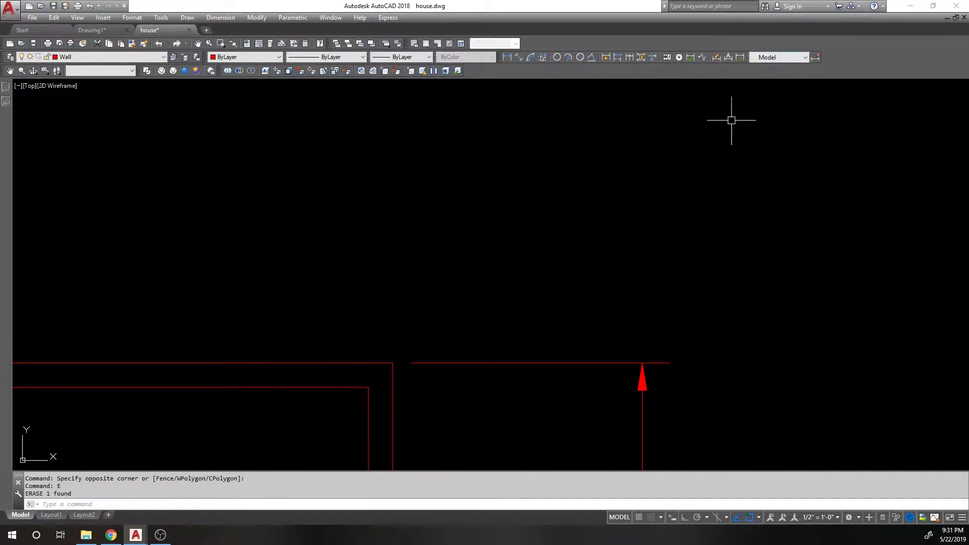
Step: Turn on Place text manually in the Model style's Fit settings
text(d)
key(Return)
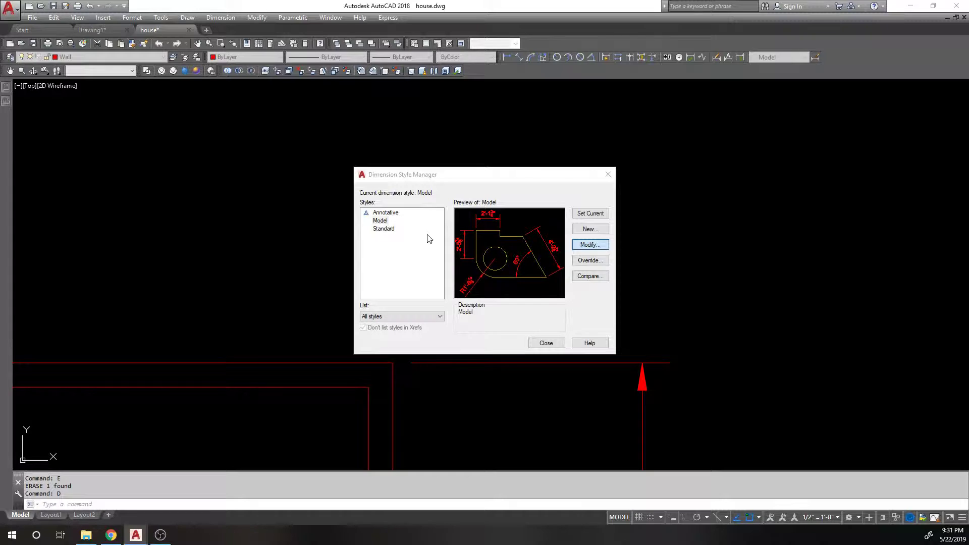
key(Return)
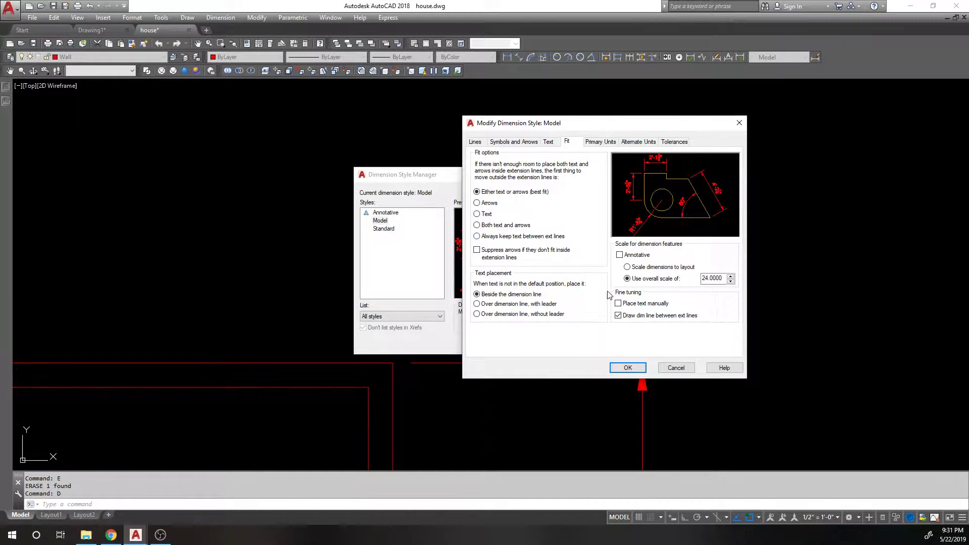
click(628, 367)
click(547, 342)
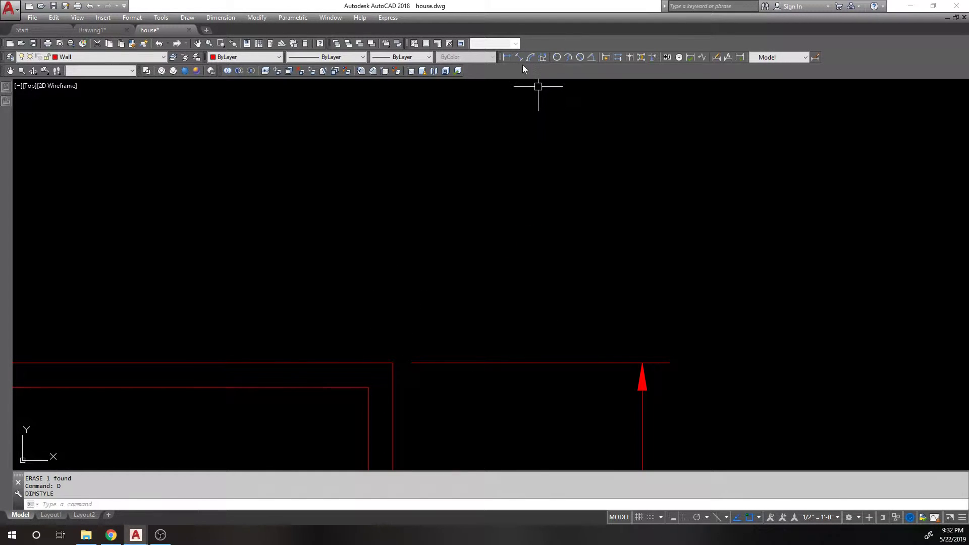
Step: Preview a 4" linear dimension across the wall corners, then cancel it
click(507, 57)
click(368, 387)
click(392, 362)
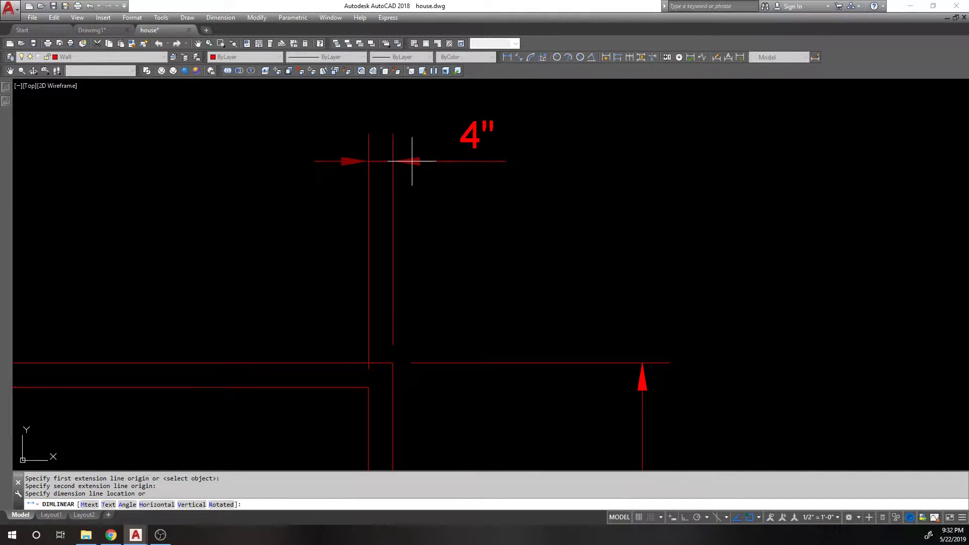
key(Escape)
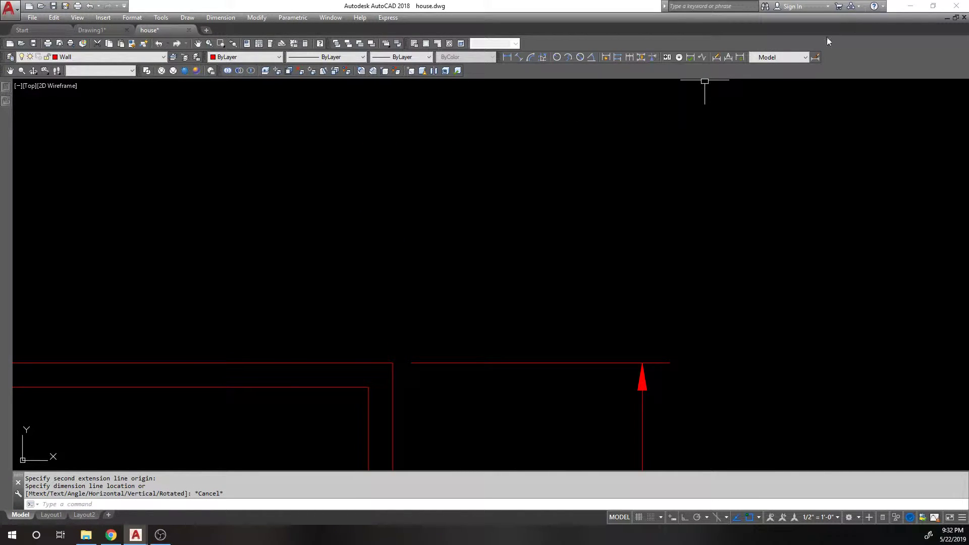
Step: Revisit the Model style's settings and close the dimension style manager
text(D)
key(Return)
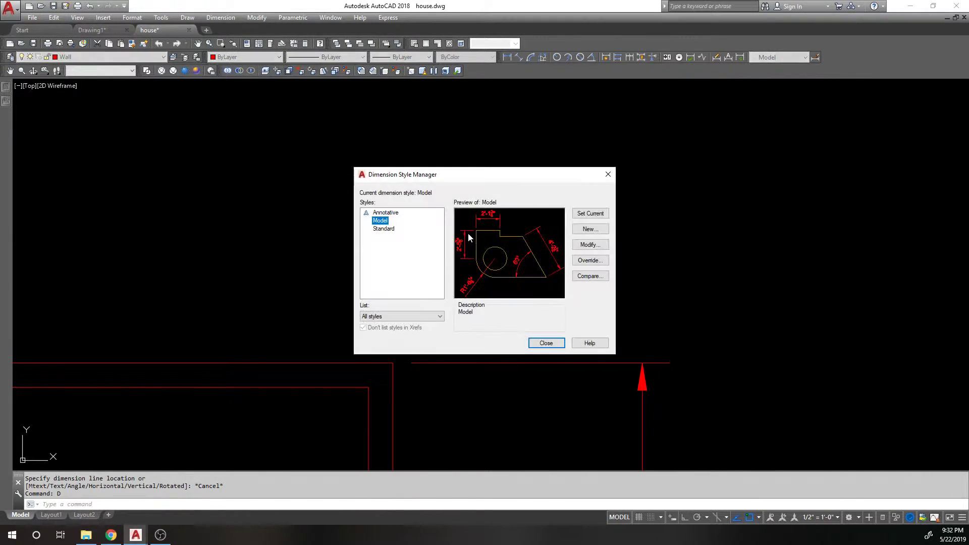
click(604, 245)
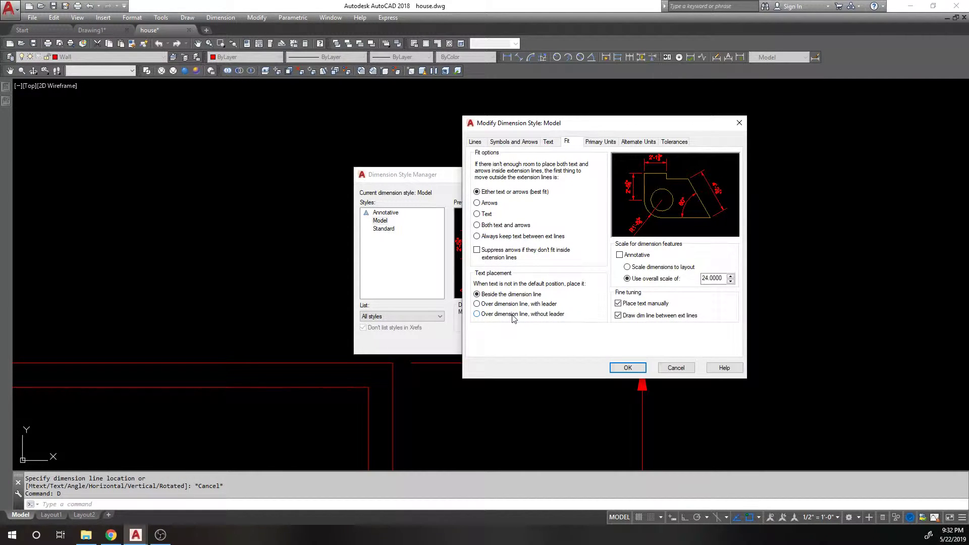
click(609, 368)
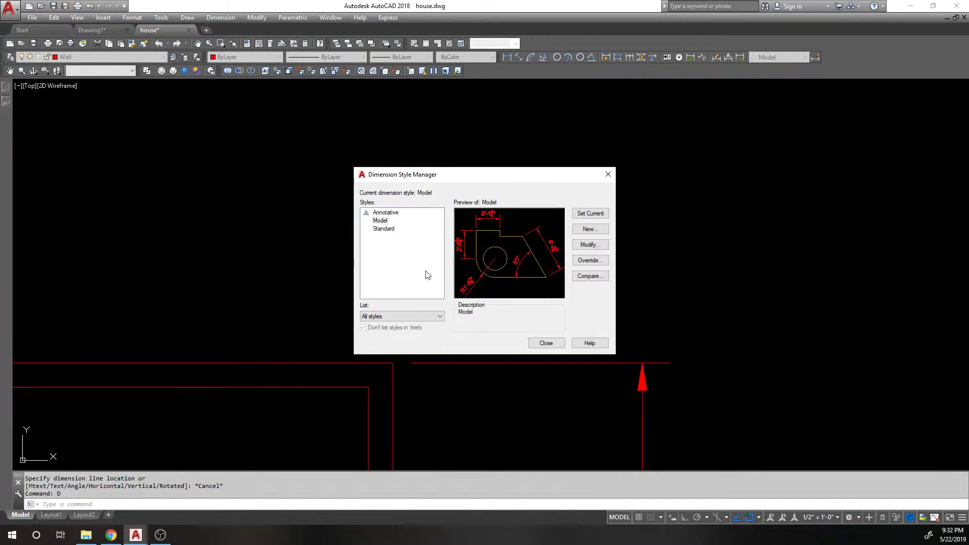
click(543, 343)
Step: Preview a 4" wall dimension to check where the text lands, then cancel it
click(507, 58)
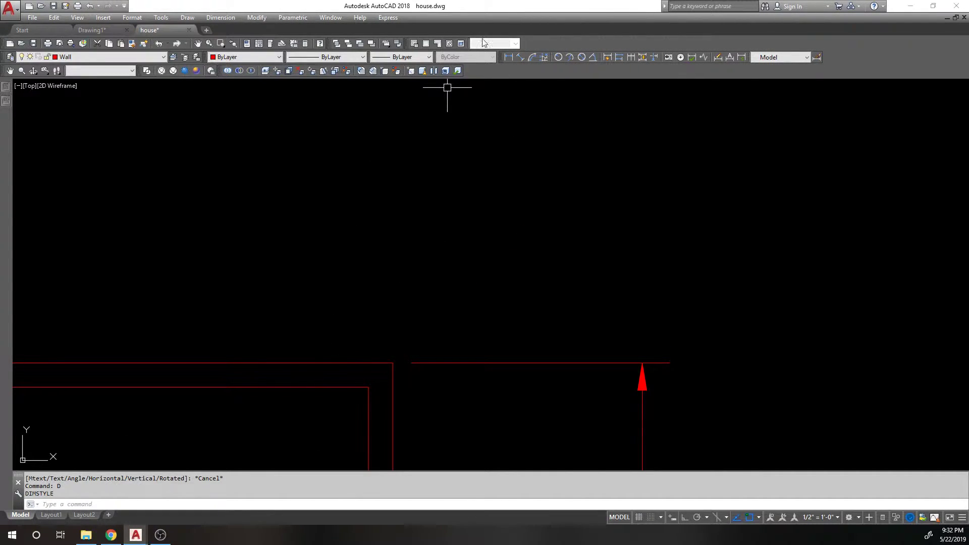
click(368, 387)
click(393, 363)
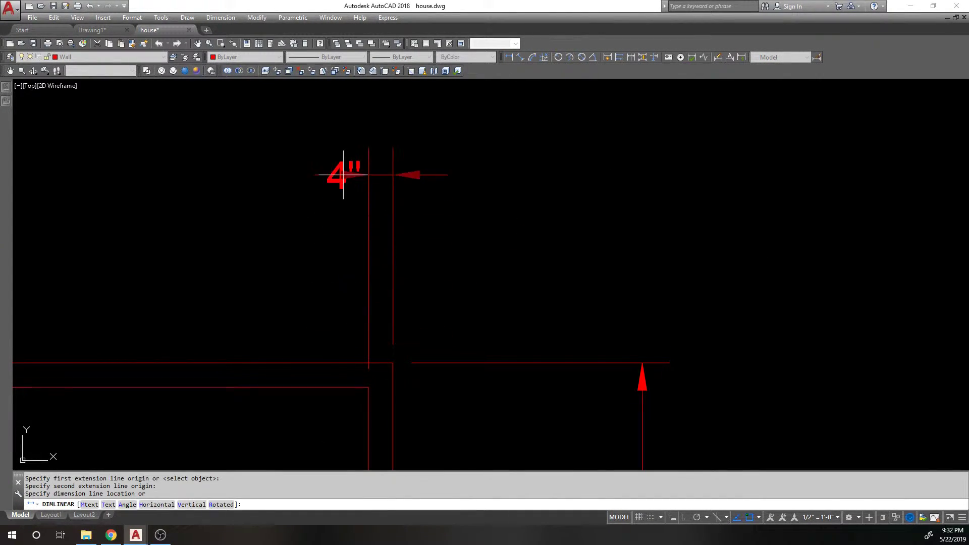
middle_drag(279, 200, 292, 286)
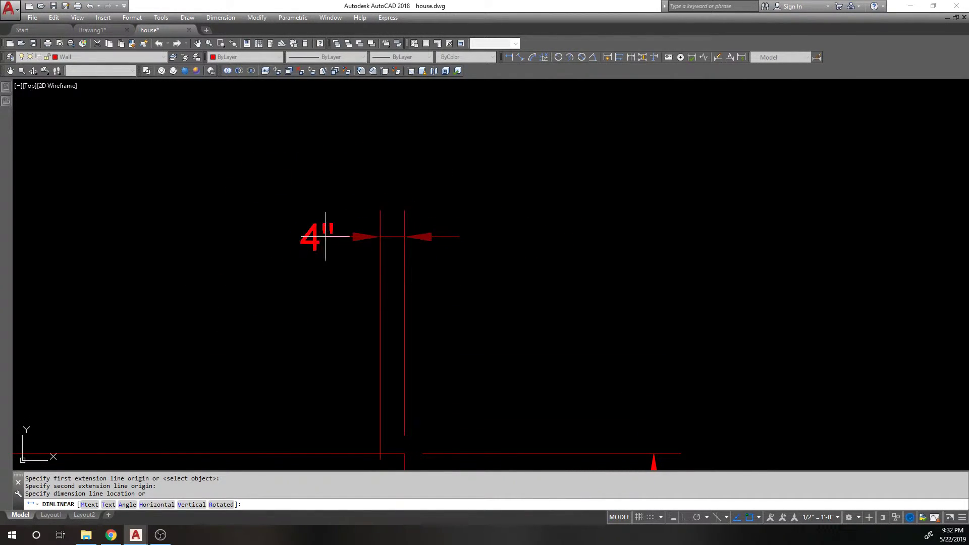
key(Escape)
Step: Set Fit text to over the dimension line without leader, with Place text manually off
click(817, 57)
click(592, 248)
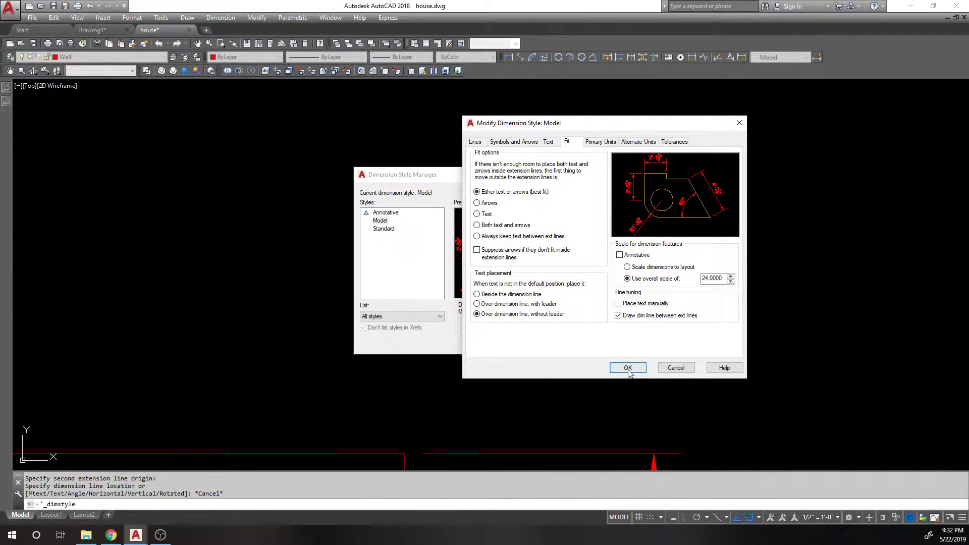
click(628, 368)
click(541, 342)
Step: Dimension the top wall's thickness as 4" above the wall and select the new dimension
middle_drag(395, 346, 374, 231)
click(508, 57)
click(358, 363)
click(376, 343)
middle_drag(282, 154, 325, 271)
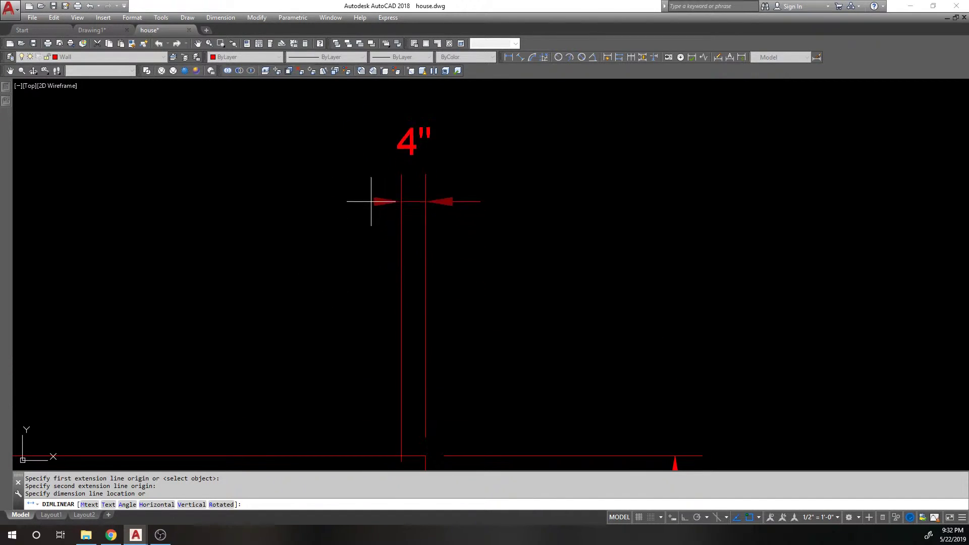
scroll(348, 212, down, 1)
click(331, 233)
click(409, 185)
click(393, 189)
Step: Try moving the 4" text, undo the move, and deselect the dimension
click(394, 189)
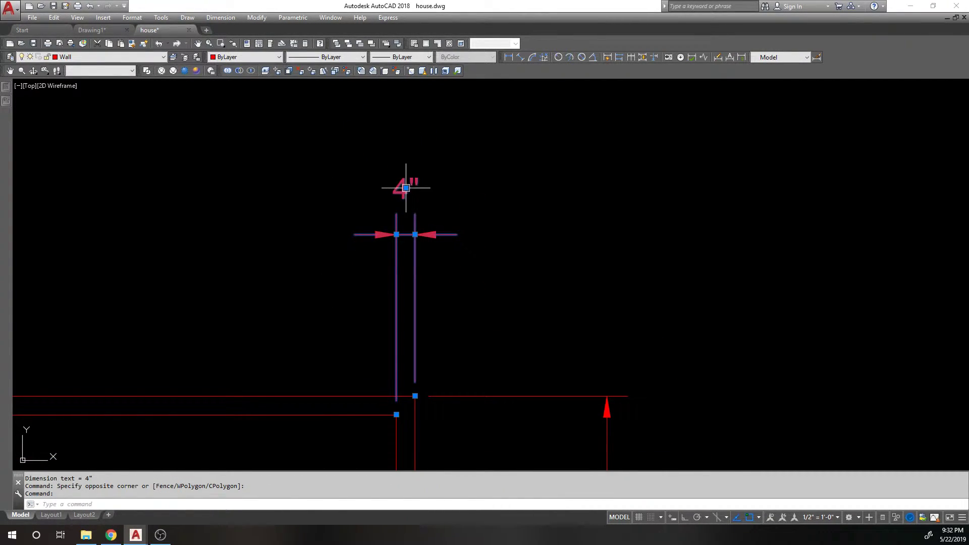
click(406, 188)
key(ctrl+z)
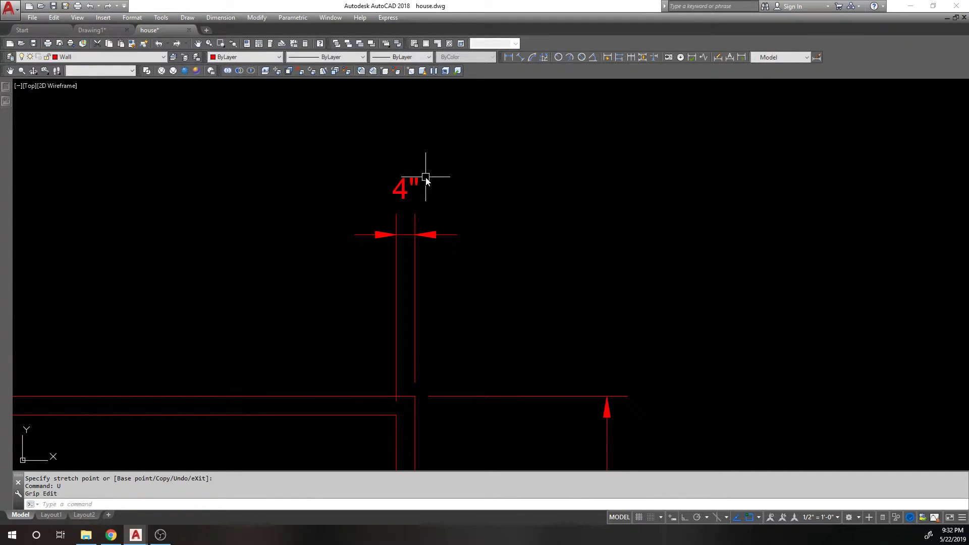
click(425, 176)
click(389, 174)
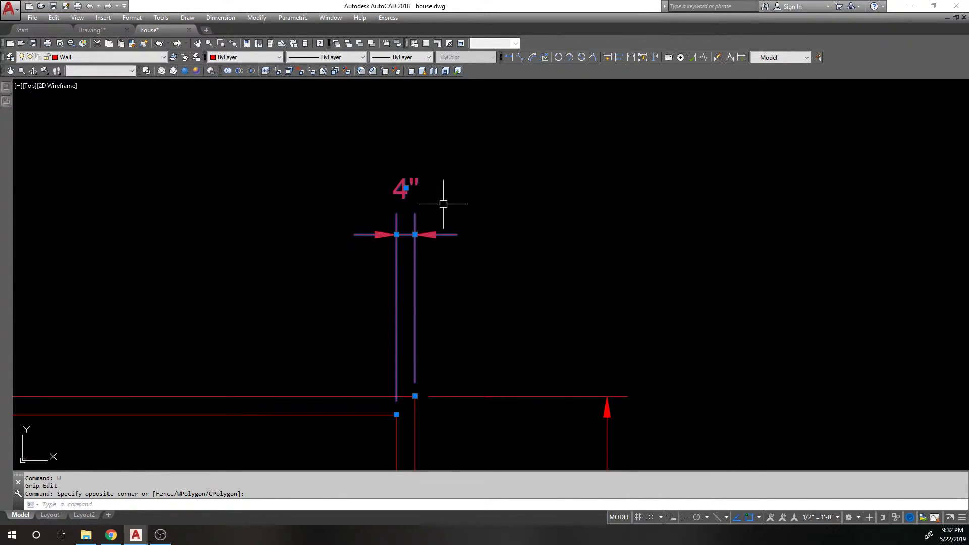
key(Escape)
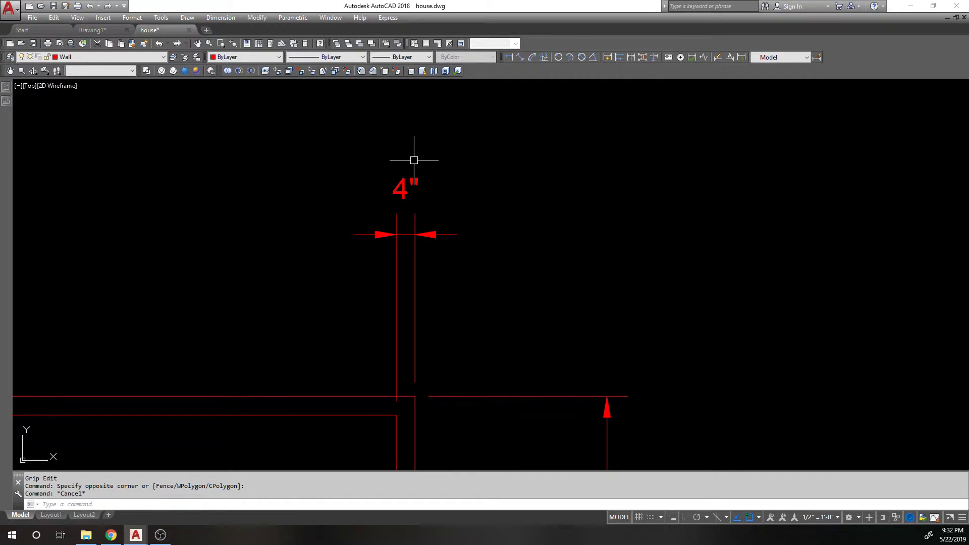
Step: Move the 4" text to the lower right and raise the dimension line up the wall
click(407, 184)
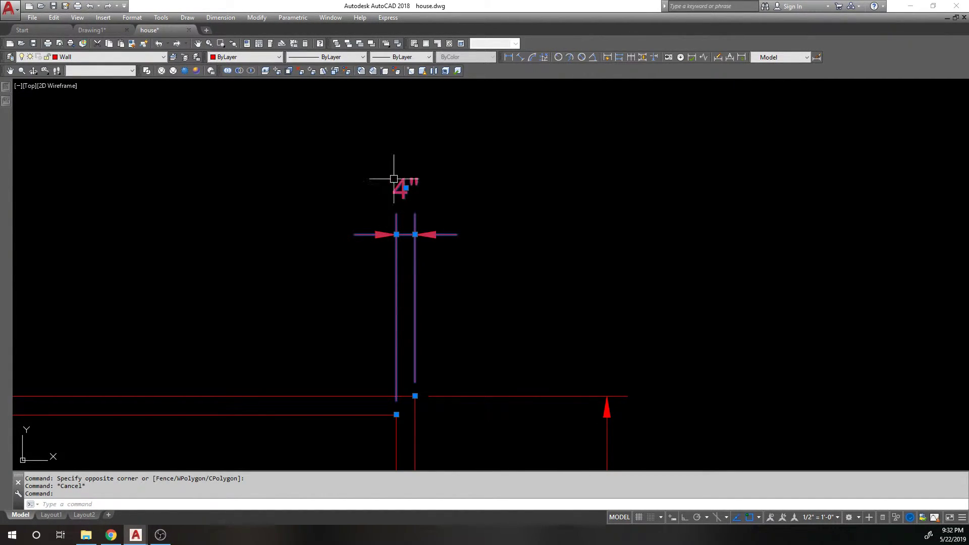
click(406, 188)
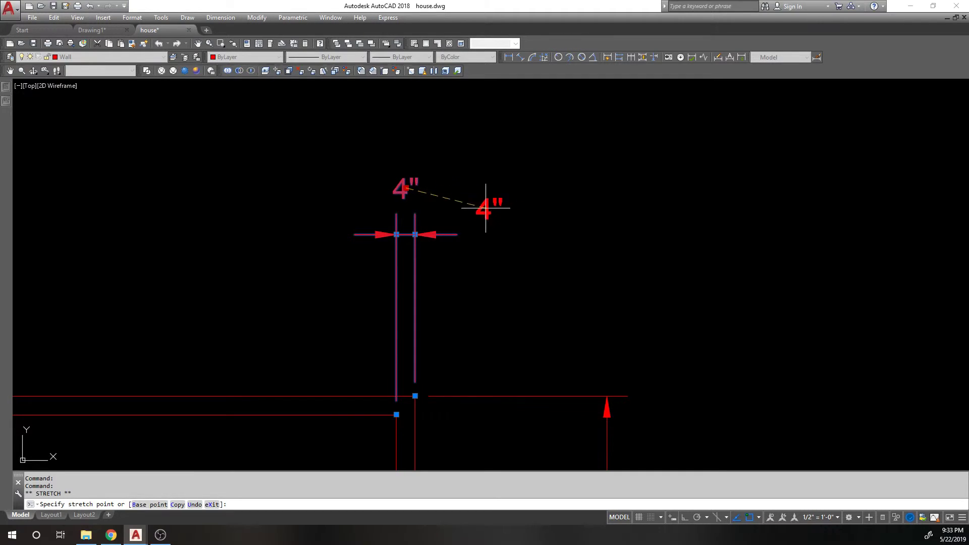
click(475, 202)
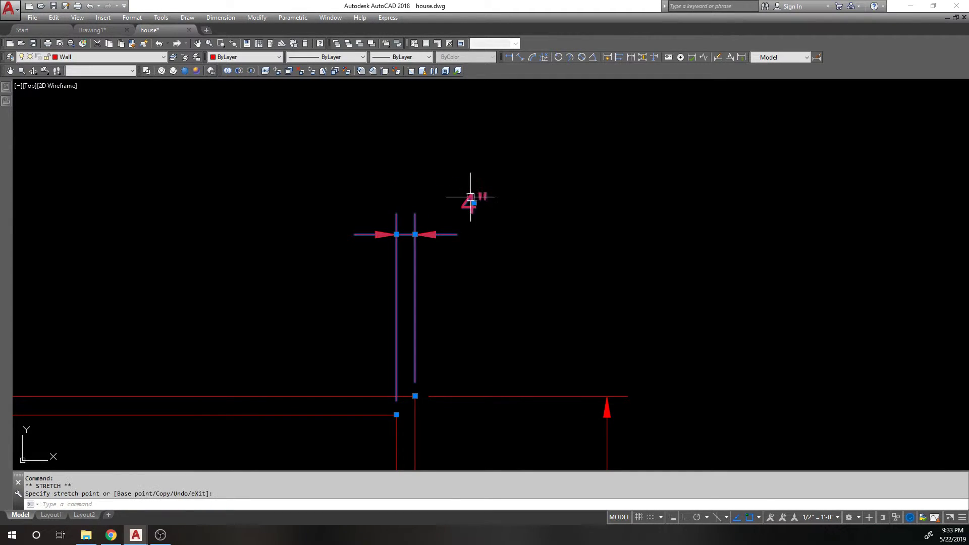
click(415, 235)
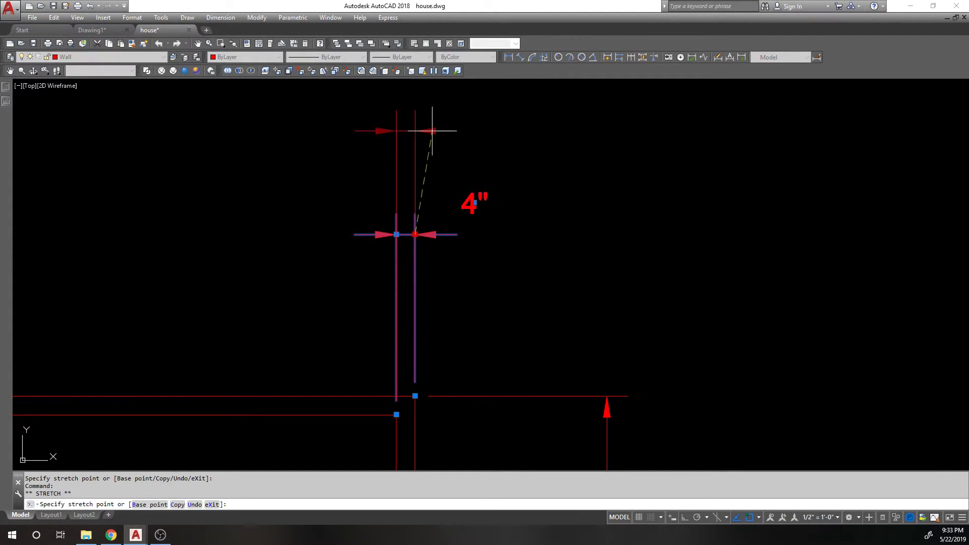
click(442, 124)
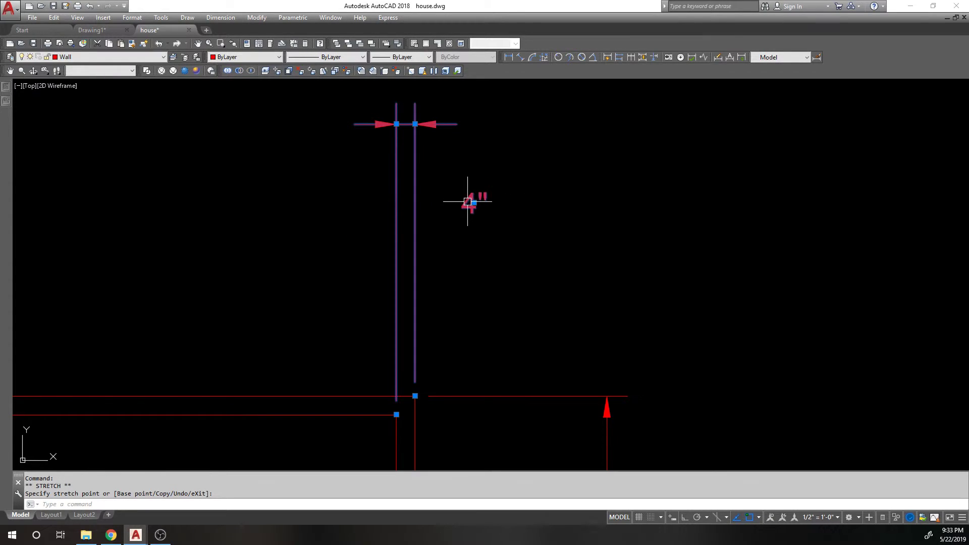
mouse_move(474, 203)
Step: Reset the 4" text position, then move the dimension line down and back up
right_click(474, 203)
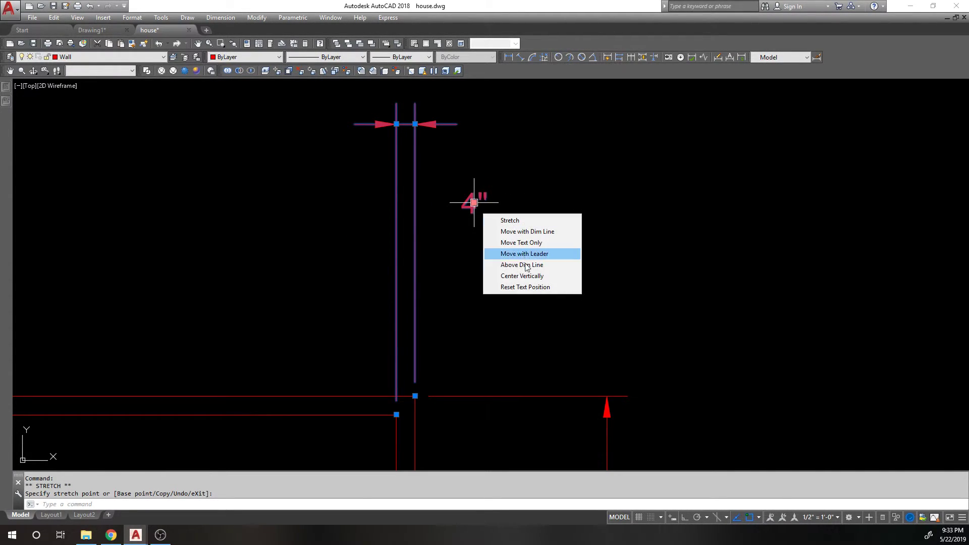
click(530, 288)
middle_drag(453, 192, 457, 207)
click(419, 140)
click(422, 291)
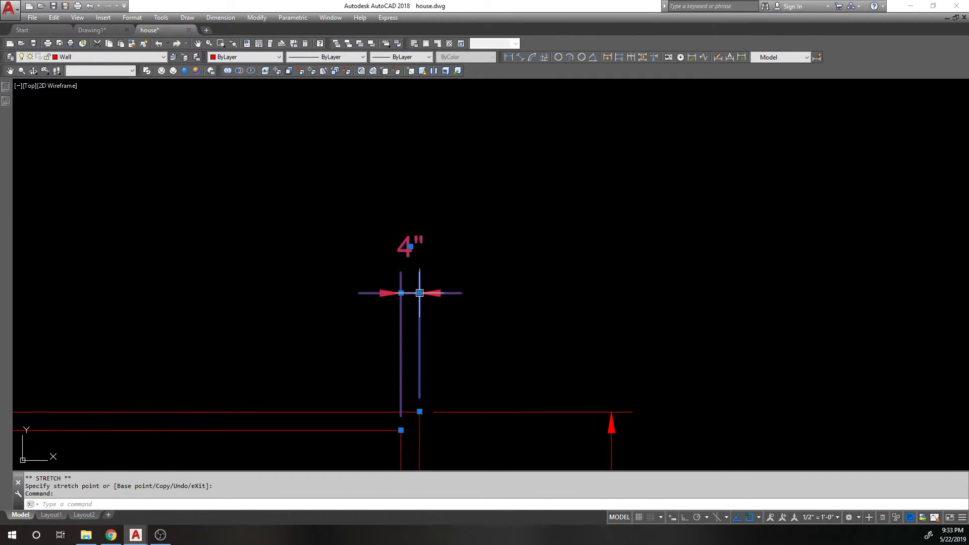
click(420, 293)
click(461, 190)
Step: Reposition the 4" text and dimension line again using their grips
click(420, 188)
click(472, 154)
click(423, 190)
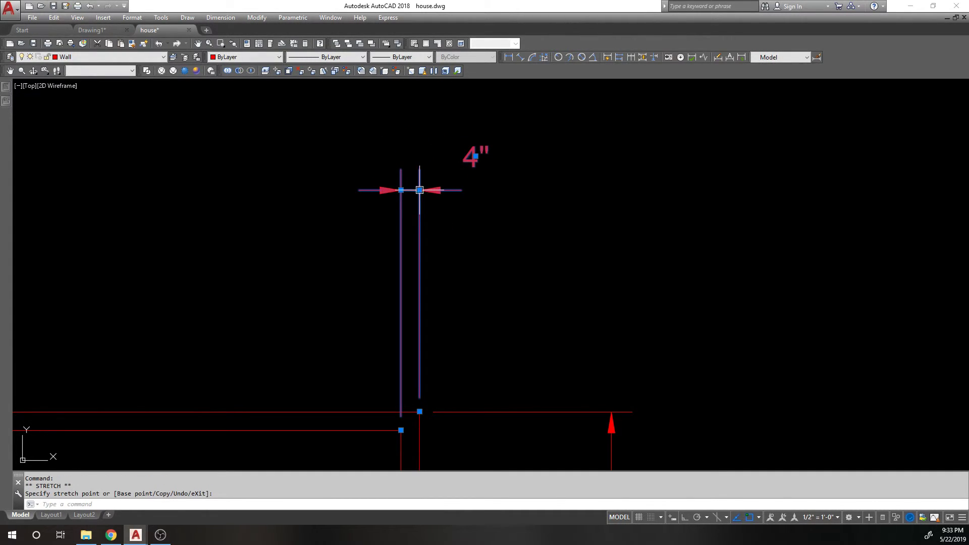
click(465, 276)
click(485, 155)
Step: Reset the 4" text to its default spot above the line and deselect it
right_click(474, 151)
click(524, 244)
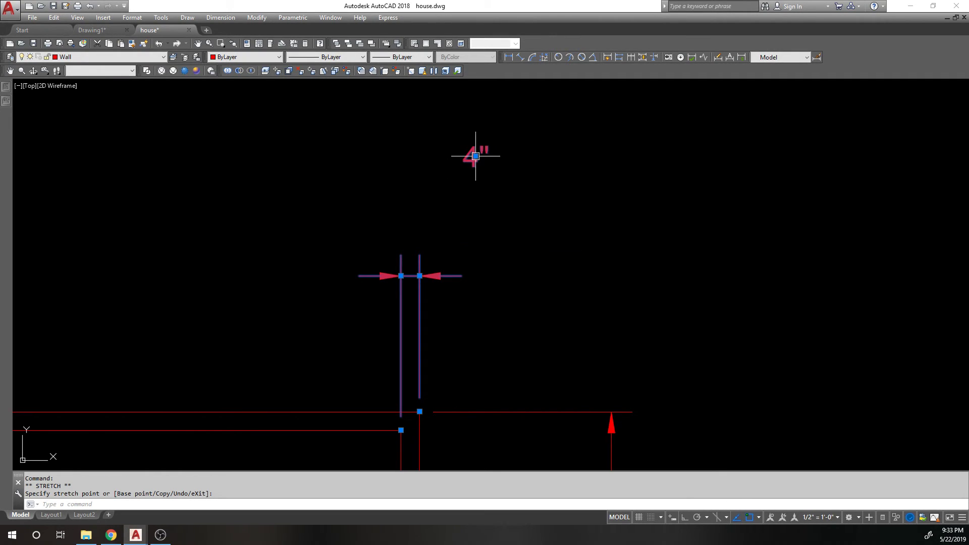
right_click(476, 156)
click(522, 237)
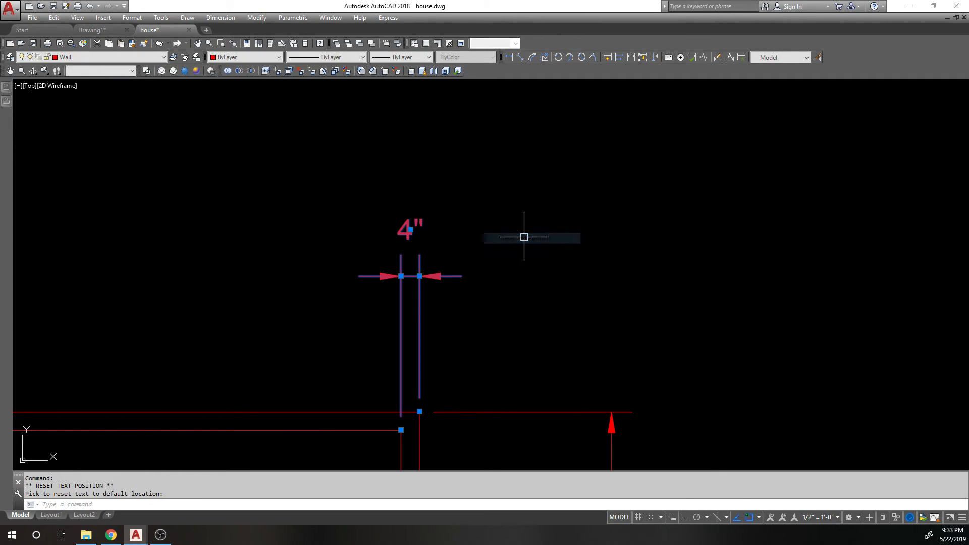
key(Escape)
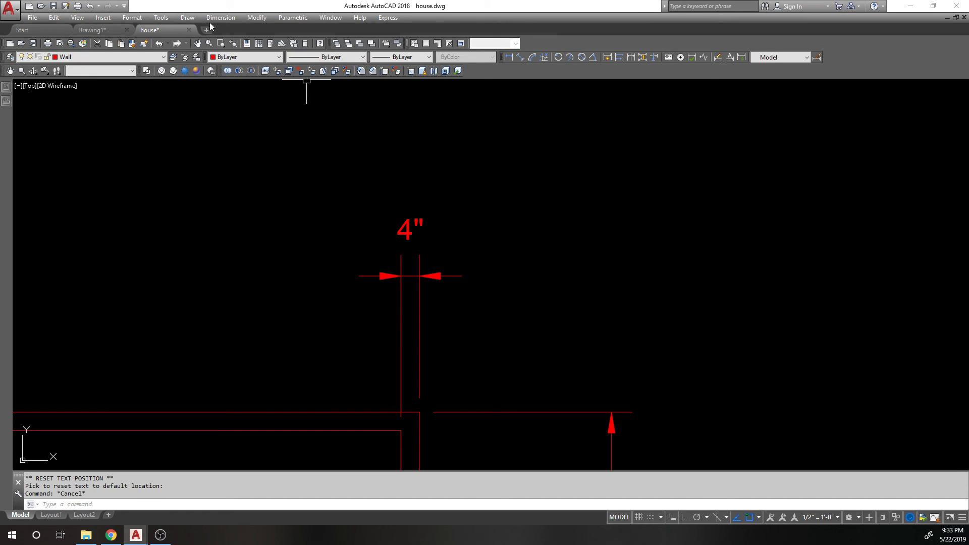